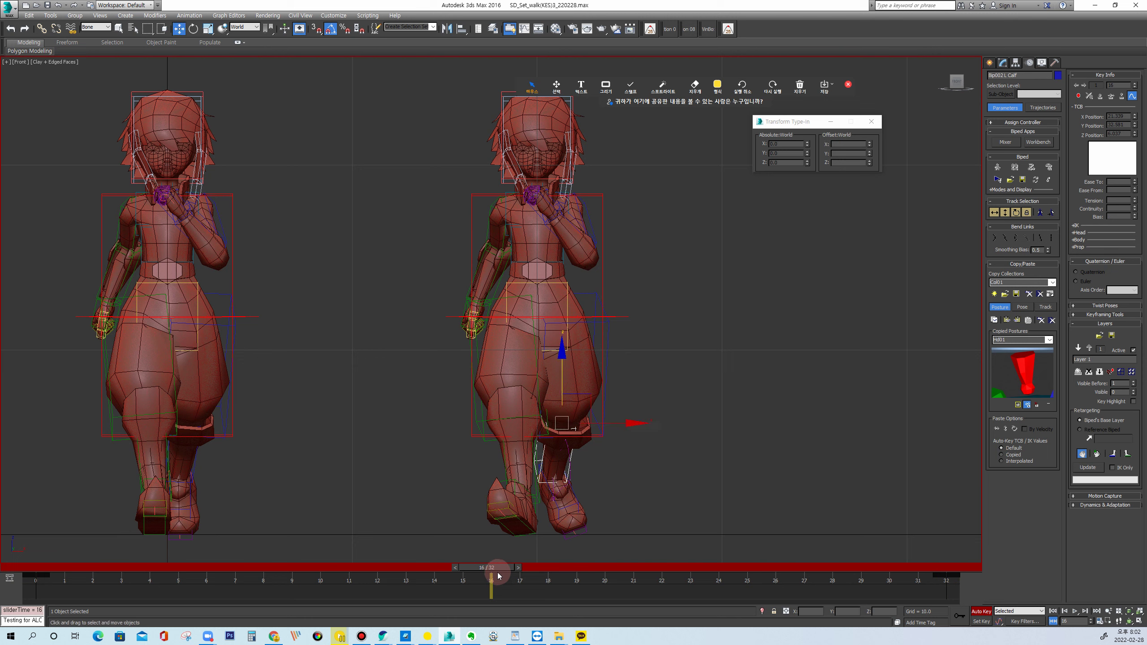
# Step: Rotate the left calf and thigh of the second character (Bip002) at frame 24 and play back the walk animation
pyautogui.moveTo(499, 576); pyautogui.dragTo(726, 586)
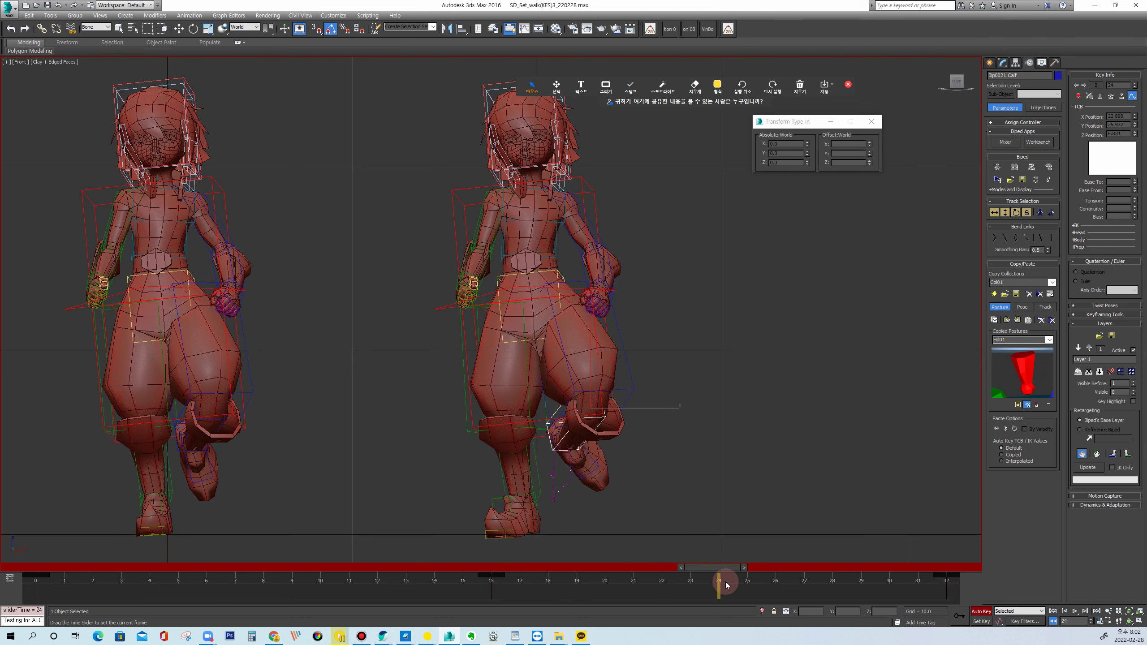
pyautogui.press('e')
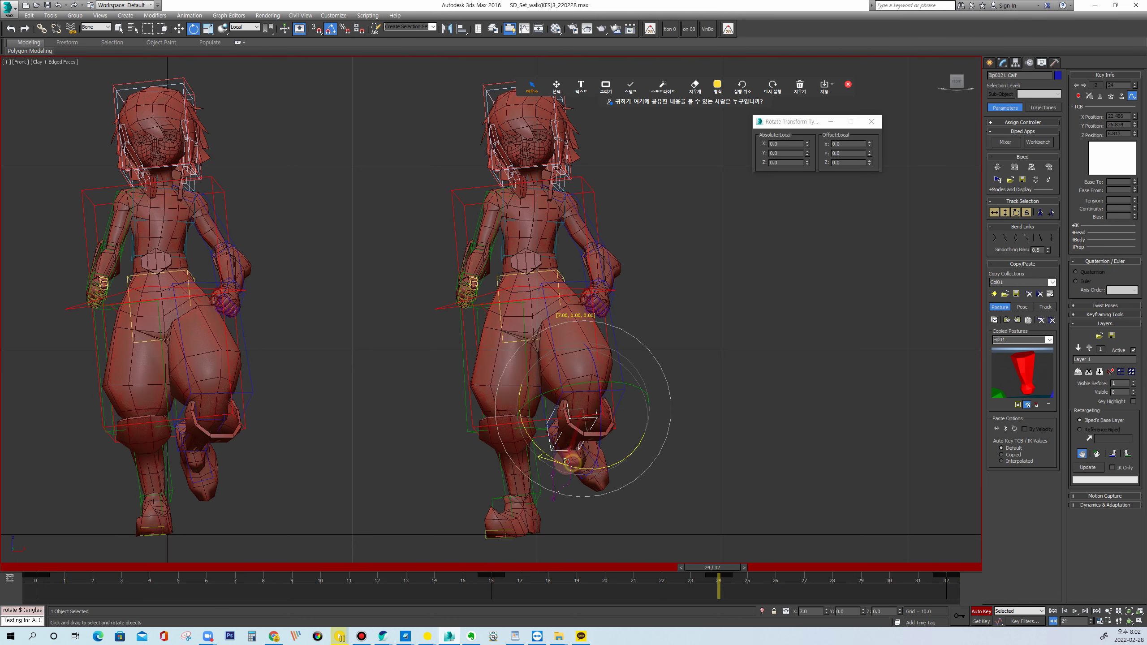
pyautogui.click(621, 474)
pyautogui.moveTo(621, 475); pyautogui.dragTo(610, 442)
pyautogui.press('pageup')
pyautogui.press('pageup')
pyautogui.moveTo(544, 365); pyautogui.dragTo(560, 359)
pyautogui.press('/')
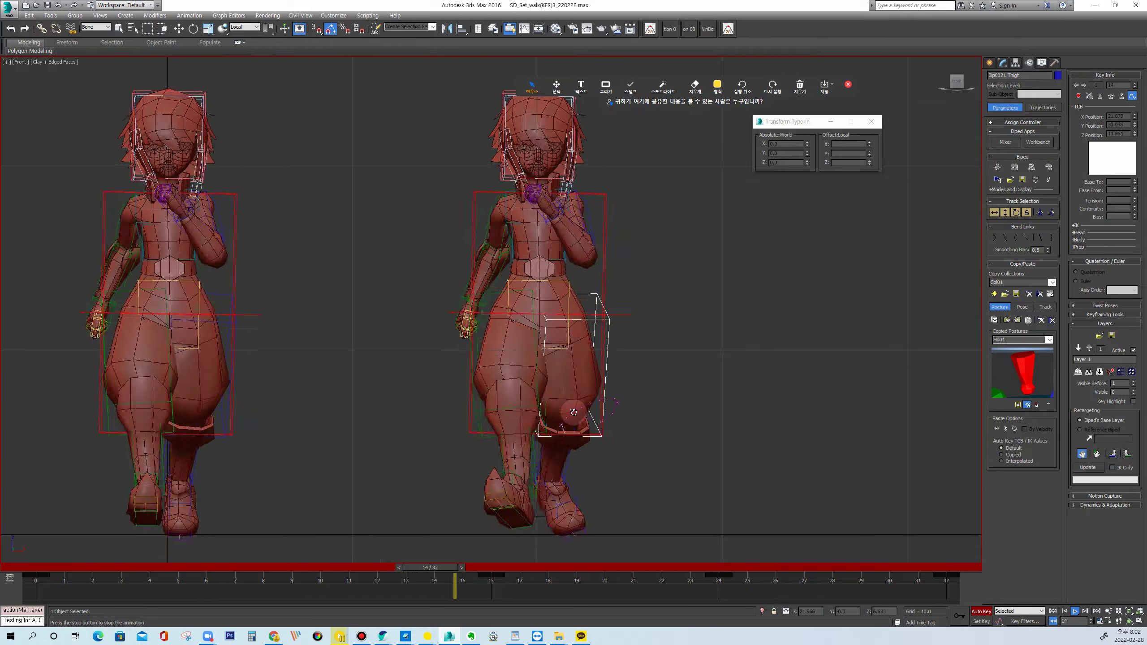
pyautogui.press('/')
# Step: Select Bip002's left forearm and its keys and compare the pose on Layer 1 with the Original layer
pyautogui.press('e')
pyautogui.click(612, 272)
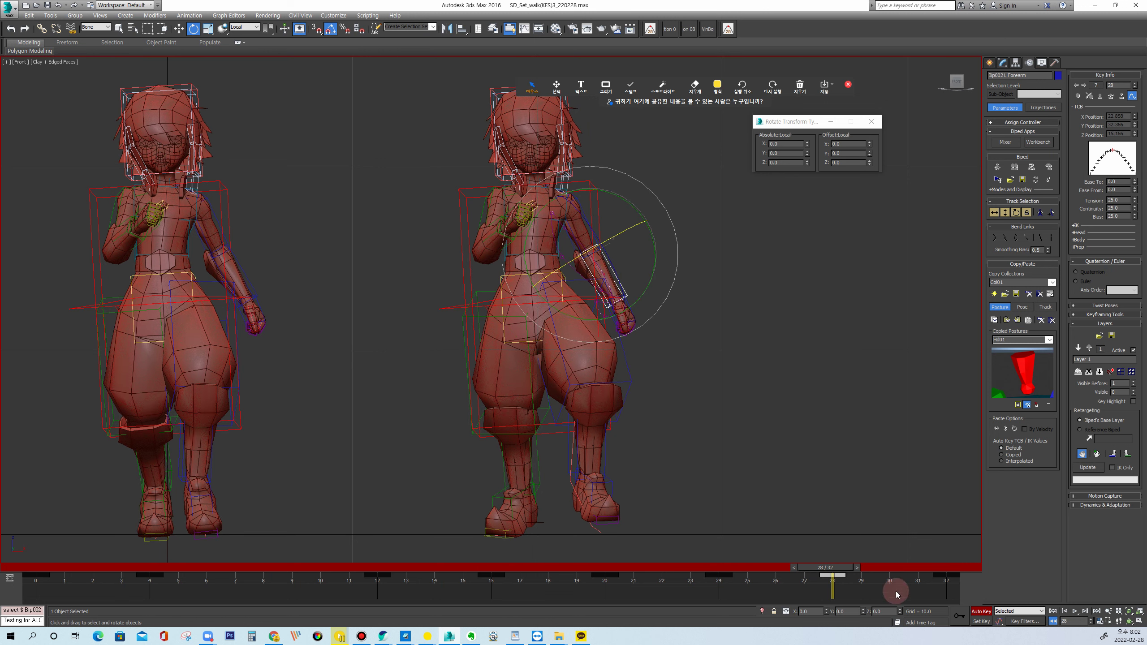
pyautogui.moveTo(899, 595); pyautogui.dragTo(108, 597)
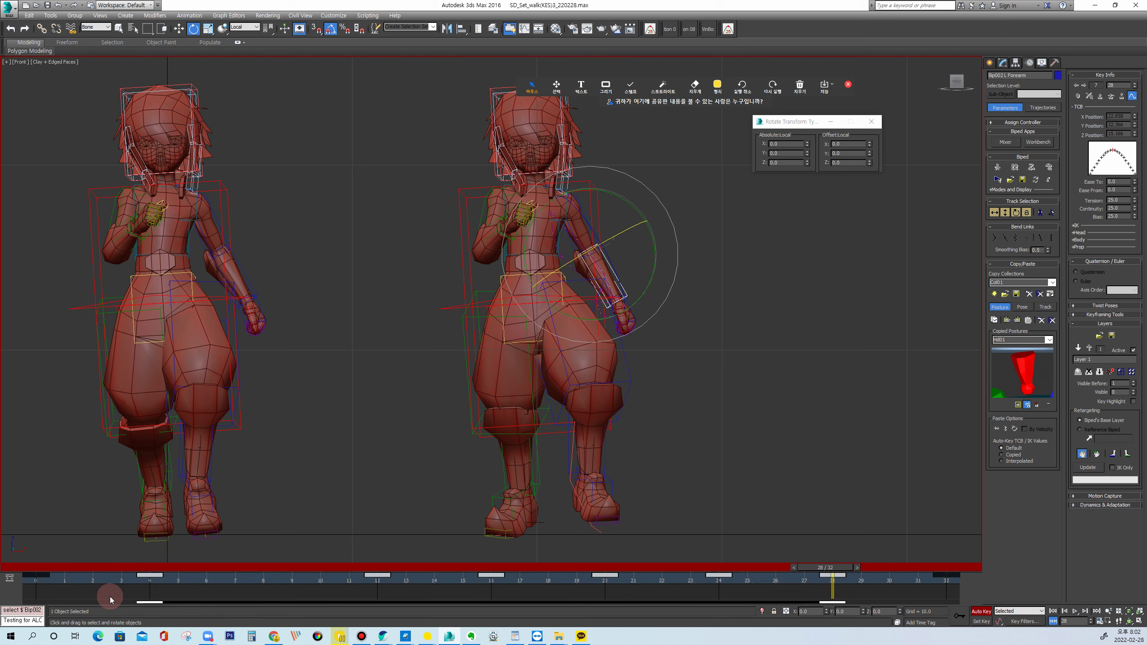
pyautogui.click(1090, 348)
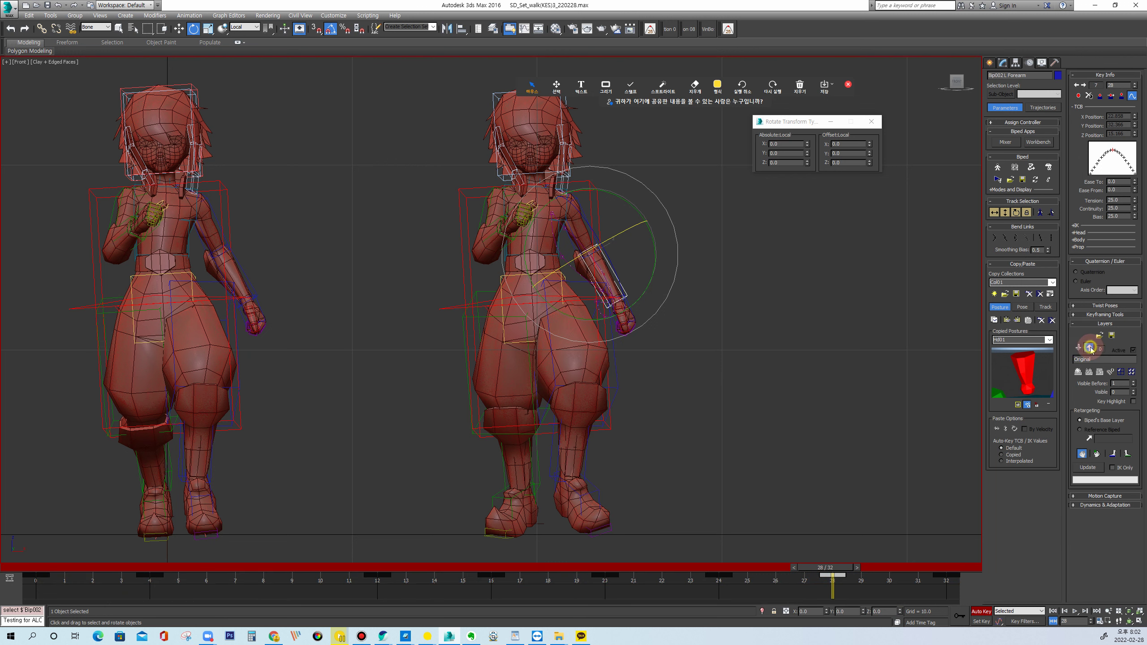
pyautogui.click(1090, 348)
# Step: Switch to the Perspective view and collapse Bip002's Layer 1 into the Original layer
pyautogui.press('p')
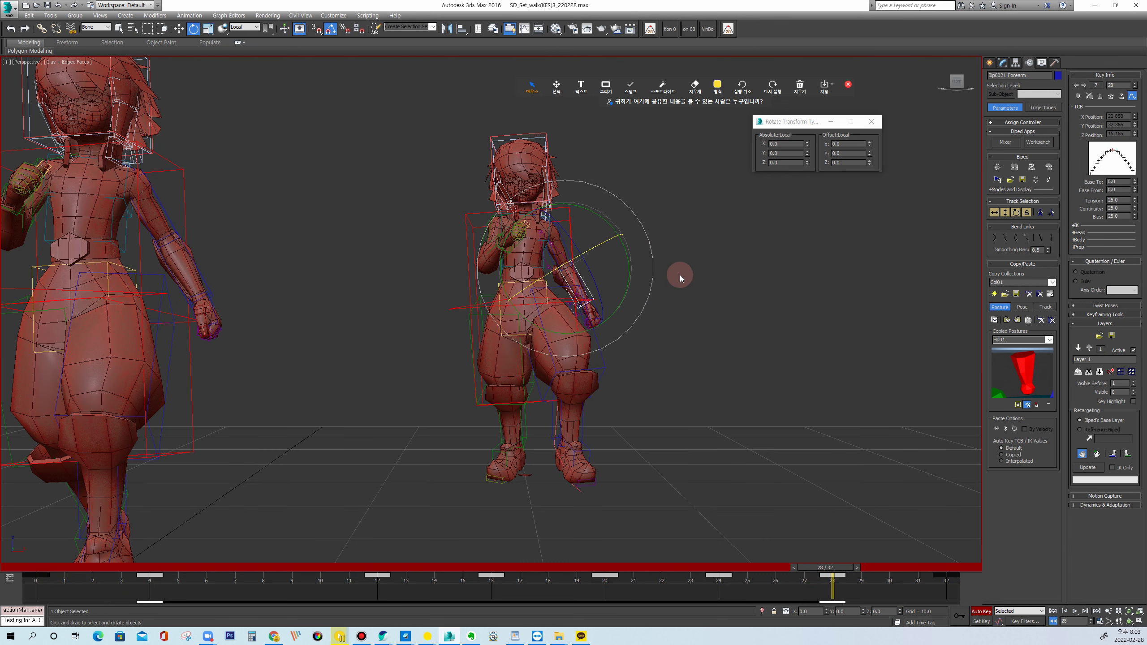
pyautogui.keyDown('alt'); pyautogui.moveTo(697, 258); pyautogui.dragTo(625, 282, button='middle'); pyautogui.keyUp('alt')
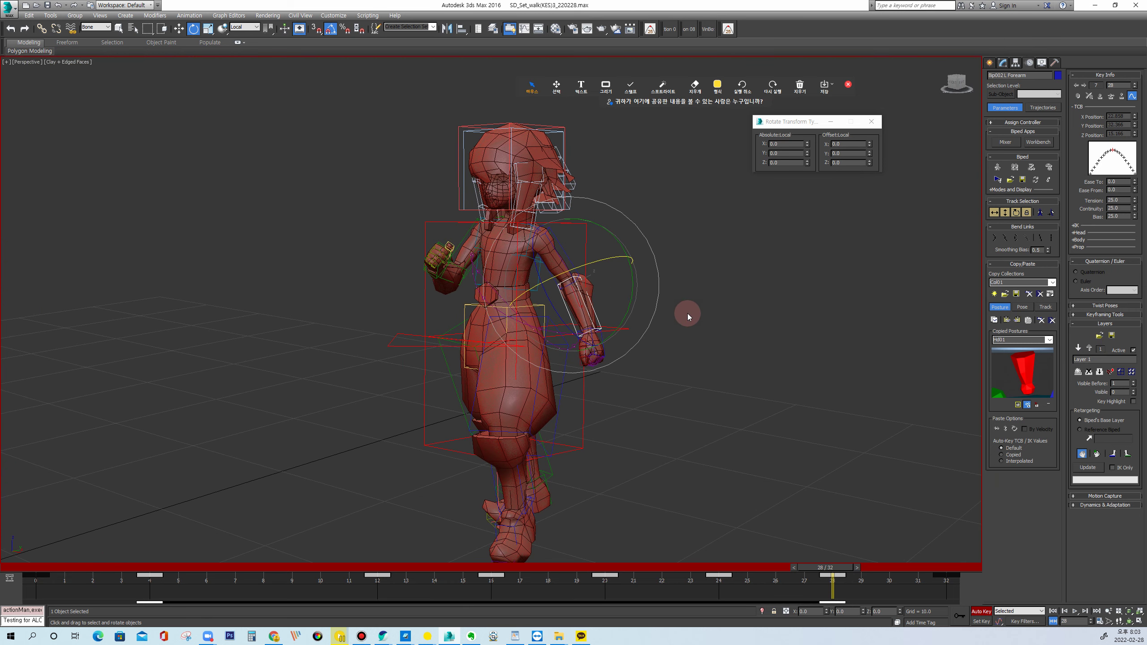
pyautogui.click(1101, 372)
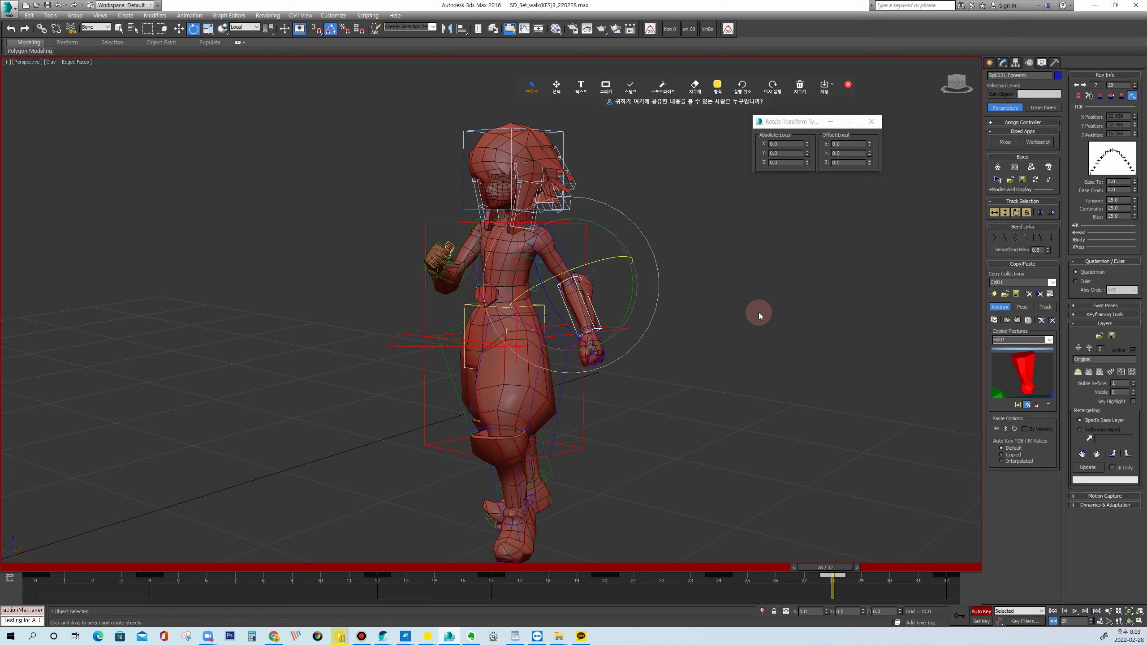
# Step: Draw rectangle annotations around the IK row and the TCB area of Key Info
pyautogui.click(606, 86)
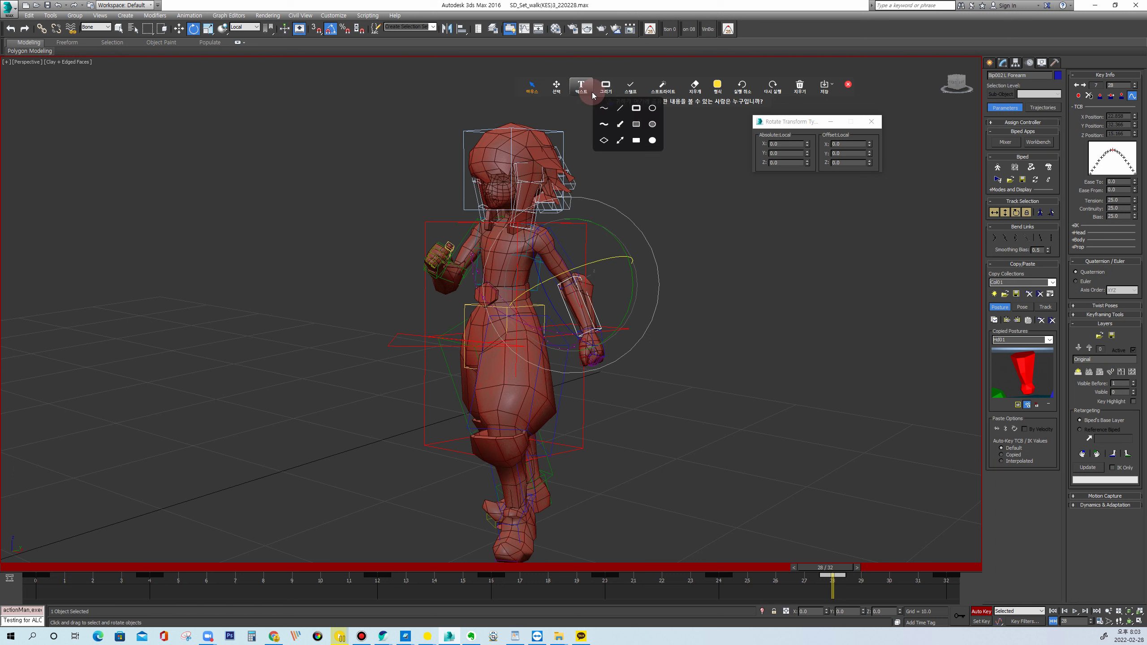
pyautogui.click(635, 120)
pyautogui.moveTo(1065, 218); pyautogui.dragTo(1142, 230)
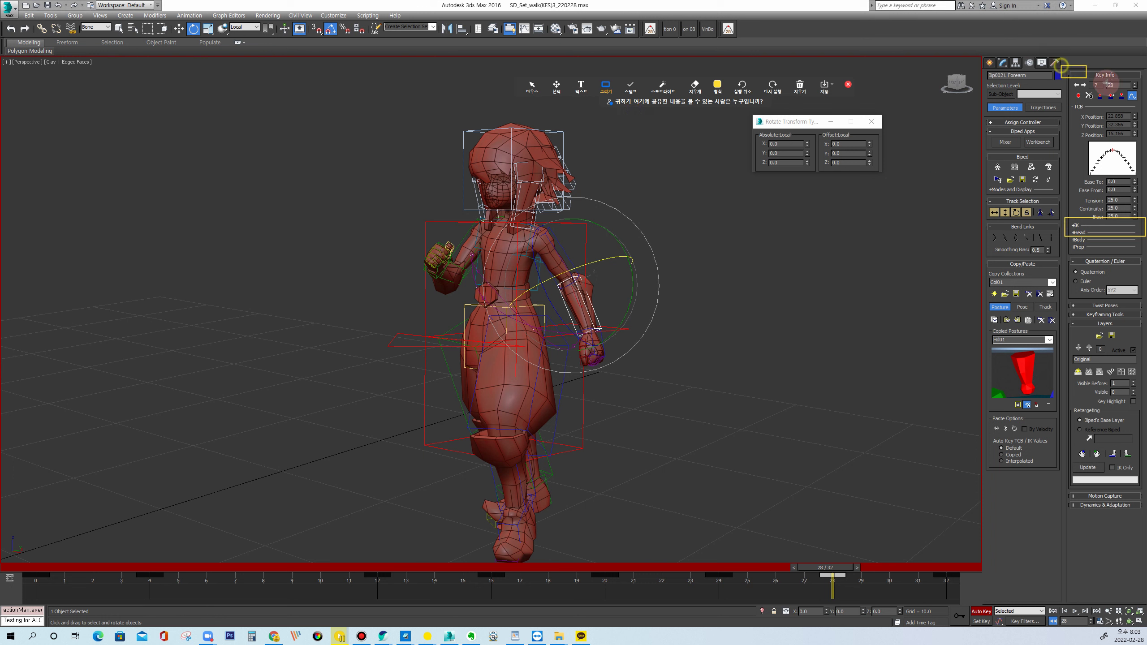
pyautogui.moveTo(1061, 65)
pyautogui.mouseDown()
pyautogui.moveTo(1145, 86)
pyautogui.moveTo(1145, 212)
pyautogui.mouseUp()
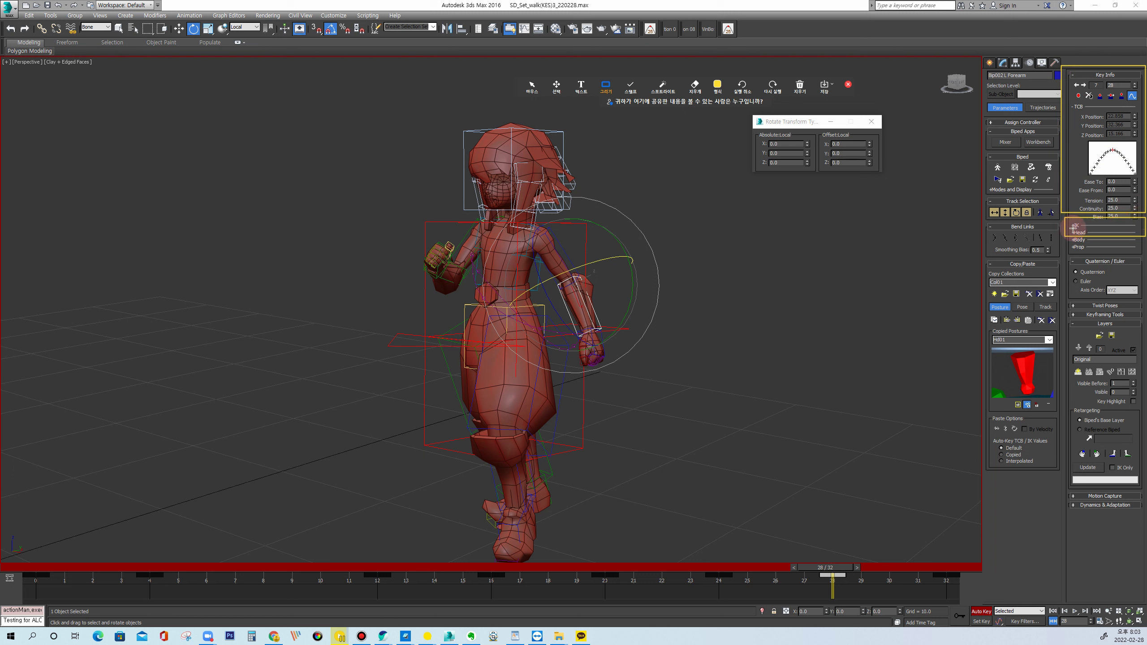
# Step: Expand the IK section of Key Info and clear all annotation drawings
pyautogui.click(532, 87)
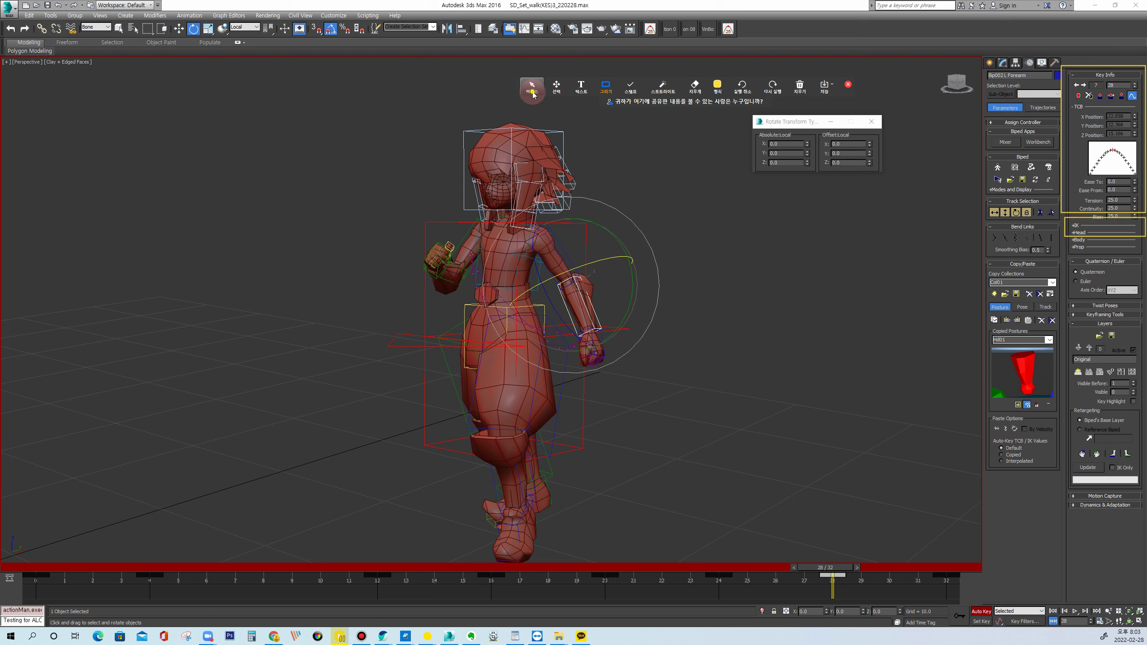
pyautogui.click(1074, 226)
pyautogui.click(794, 94)
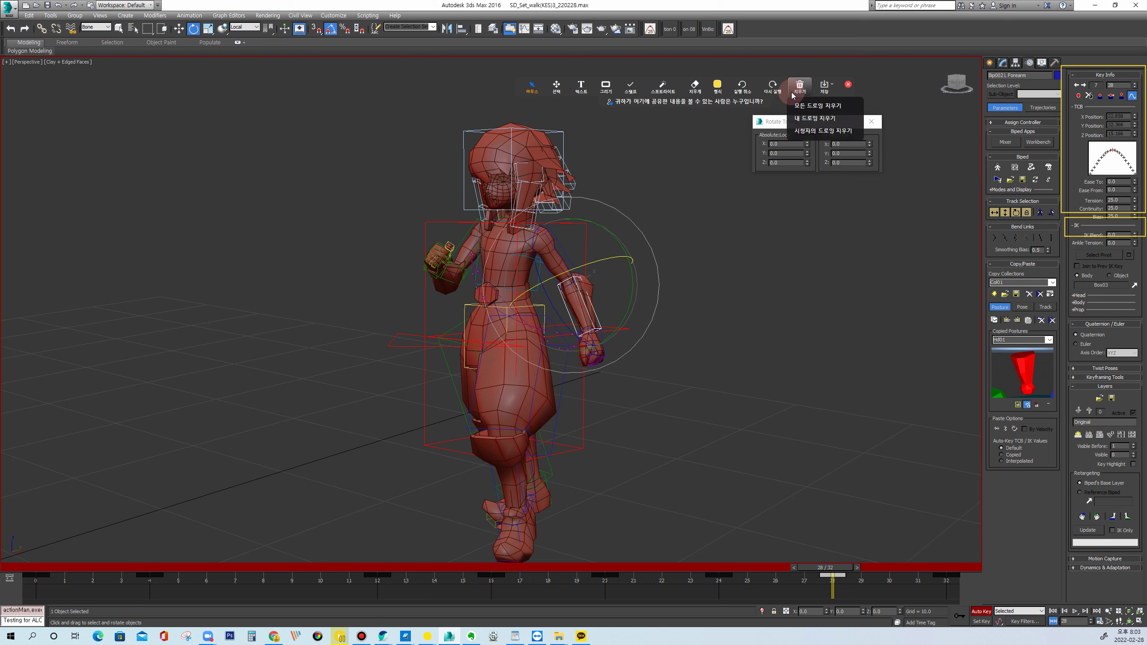
pyautogui.click(817, 105)
# Step: Draw a rectangle annotation around the expanded IK section and return to the normal mouse pointer
pyautogui.click(606, 86)
pyautogui.click(633, 110)
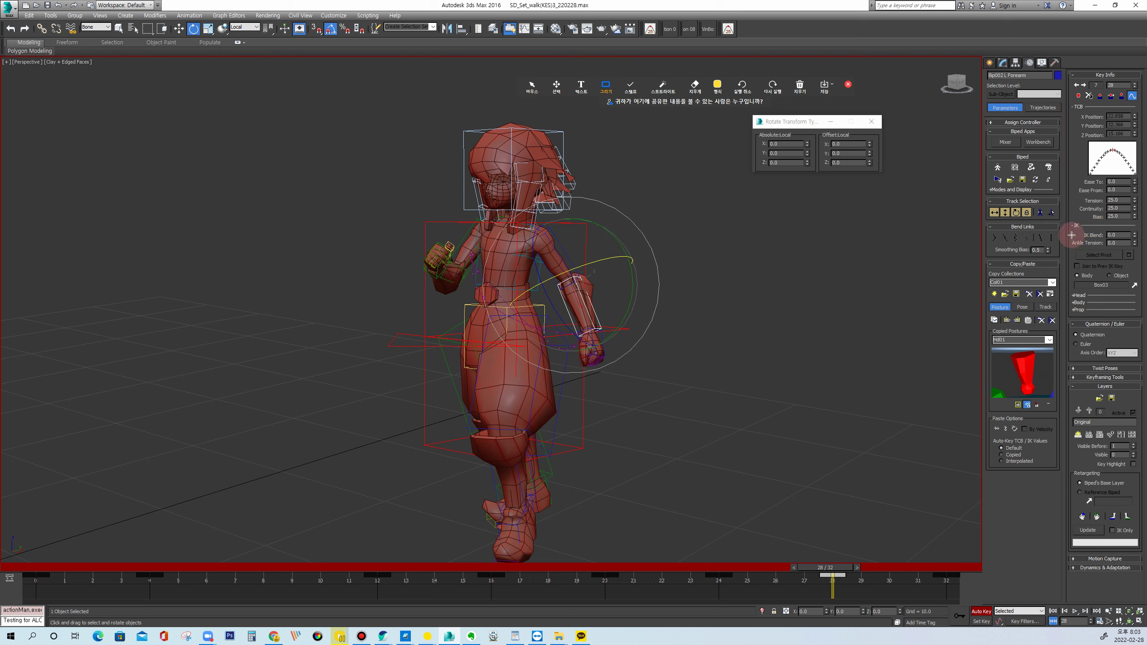
pyautogui.moveTo(1071, 218); pyautogui.dragTo(1143, 320)
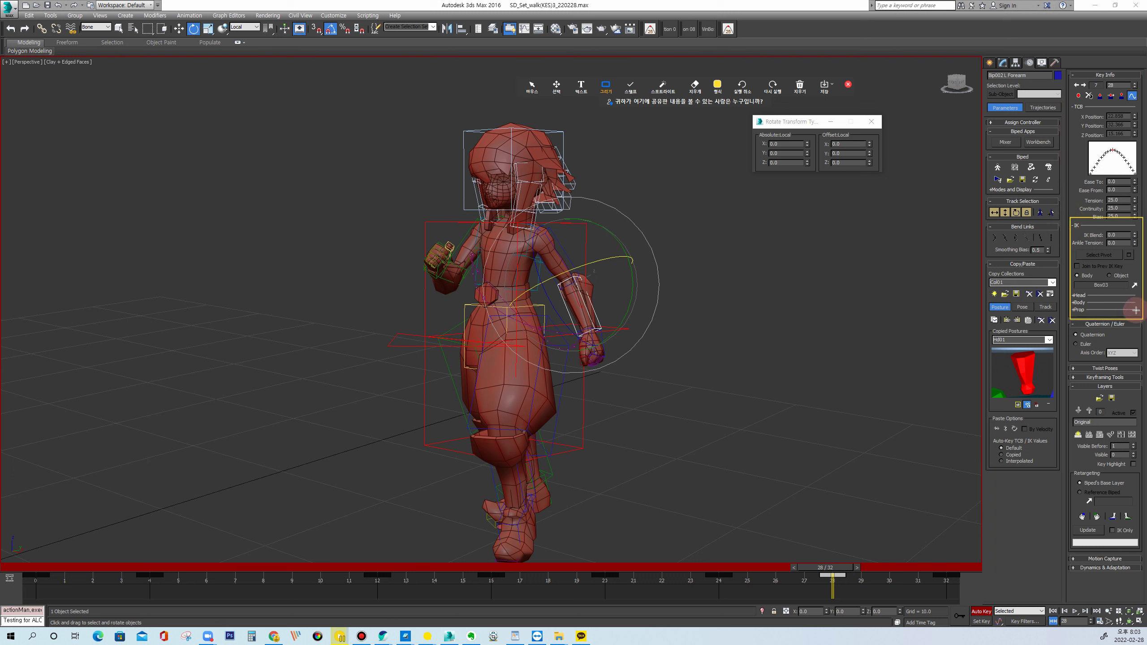
pyautogui.click(532, 86)
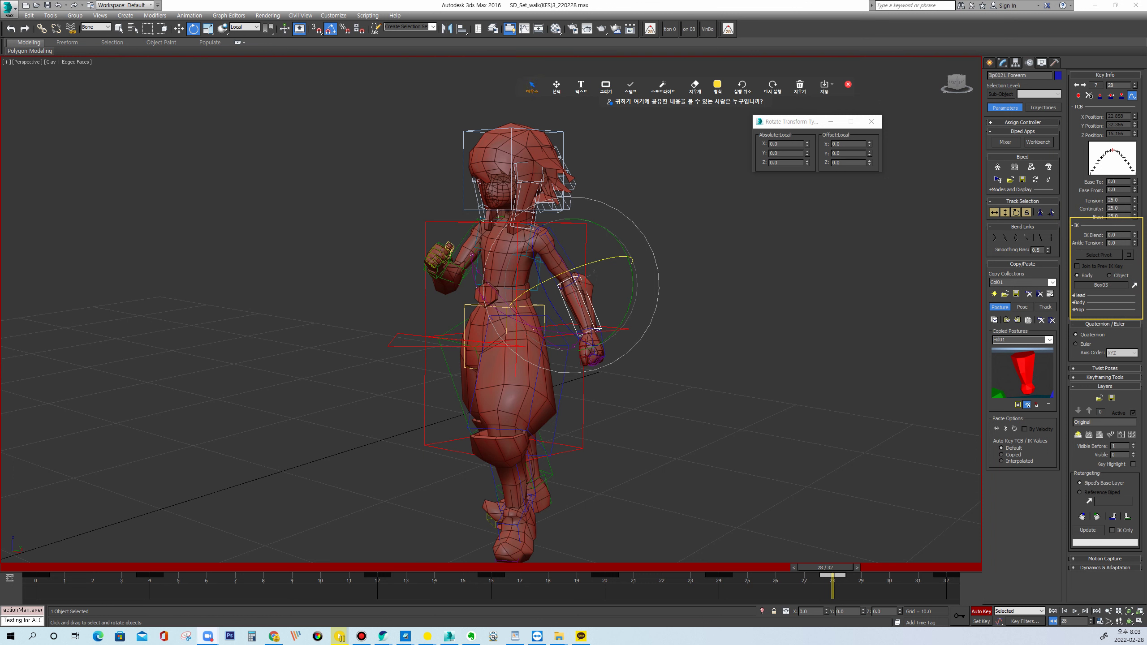
# Step: Unhide all objects and, with the selection filter on All, select the sword (Box03) held by the first character
pyautogui.click(1111, 283)
pyautogui.rightClick(681, 298)
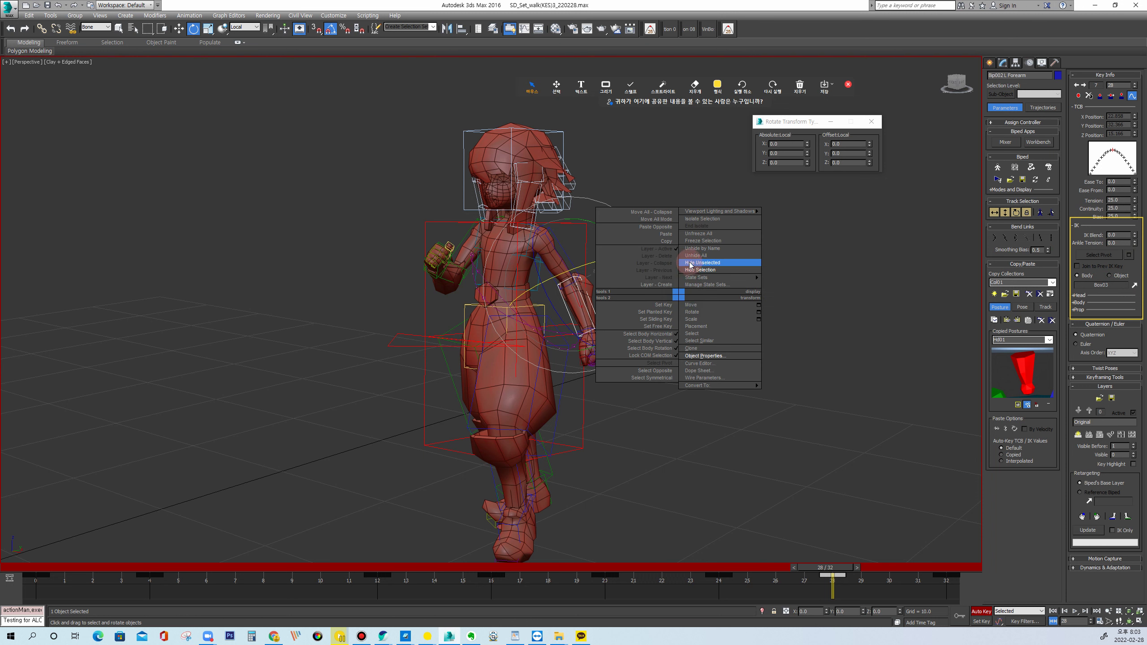
pyautogui.click(688, 257)
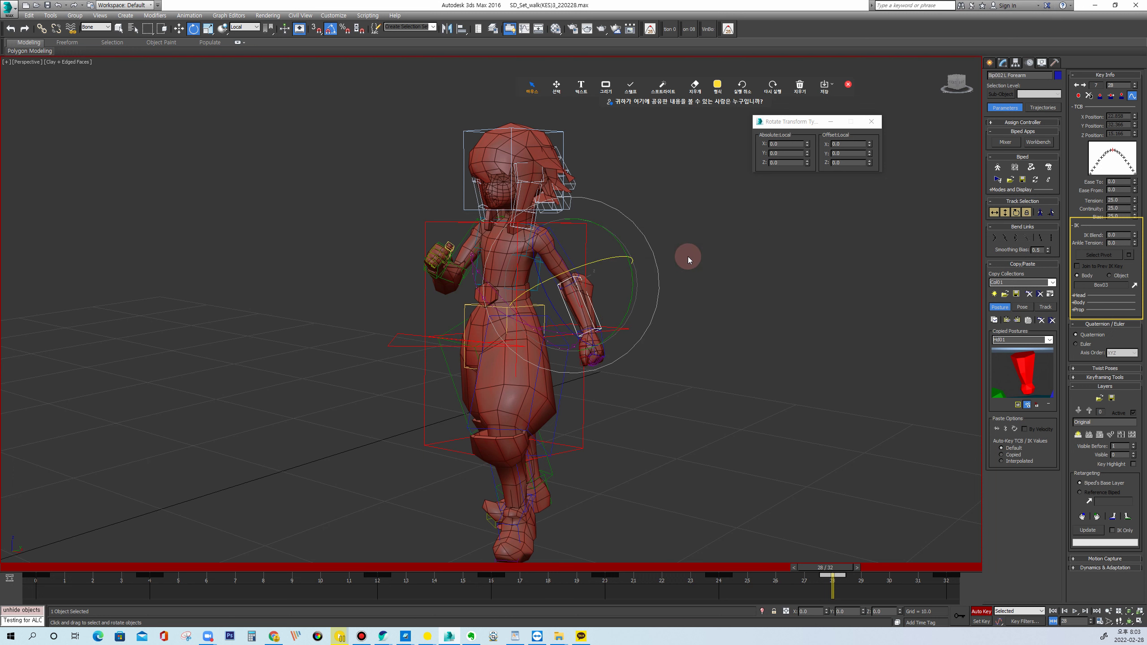
pyautogui.scroll(-3, 690, 284)
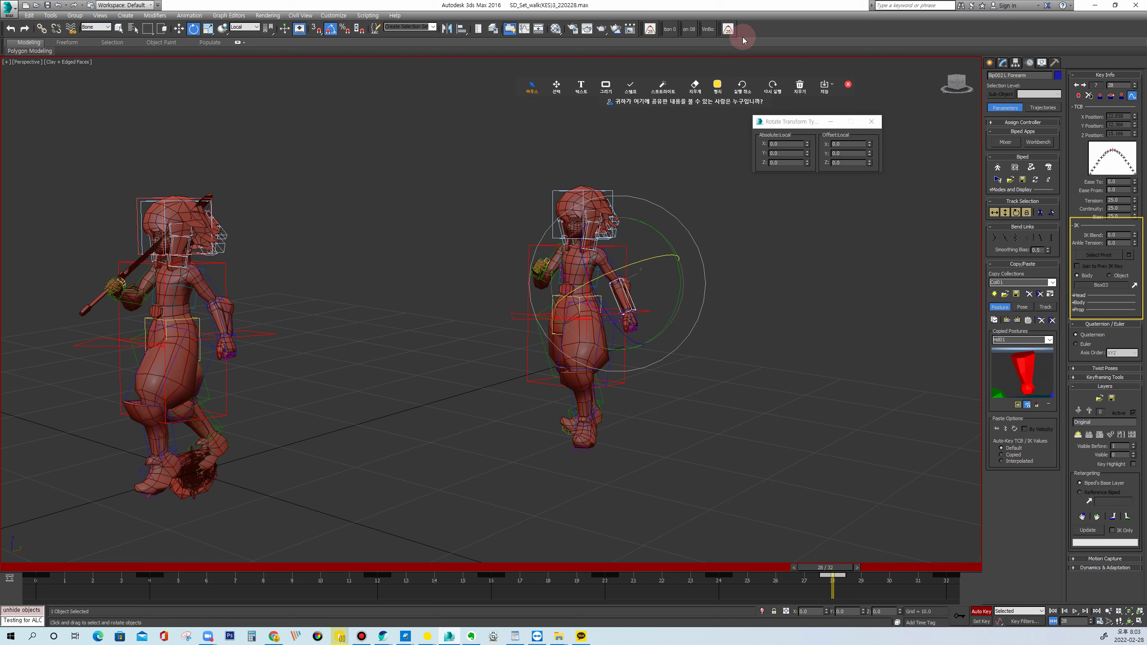
pyautogui.click(672, 34)
pyautogui.click(96, 303)
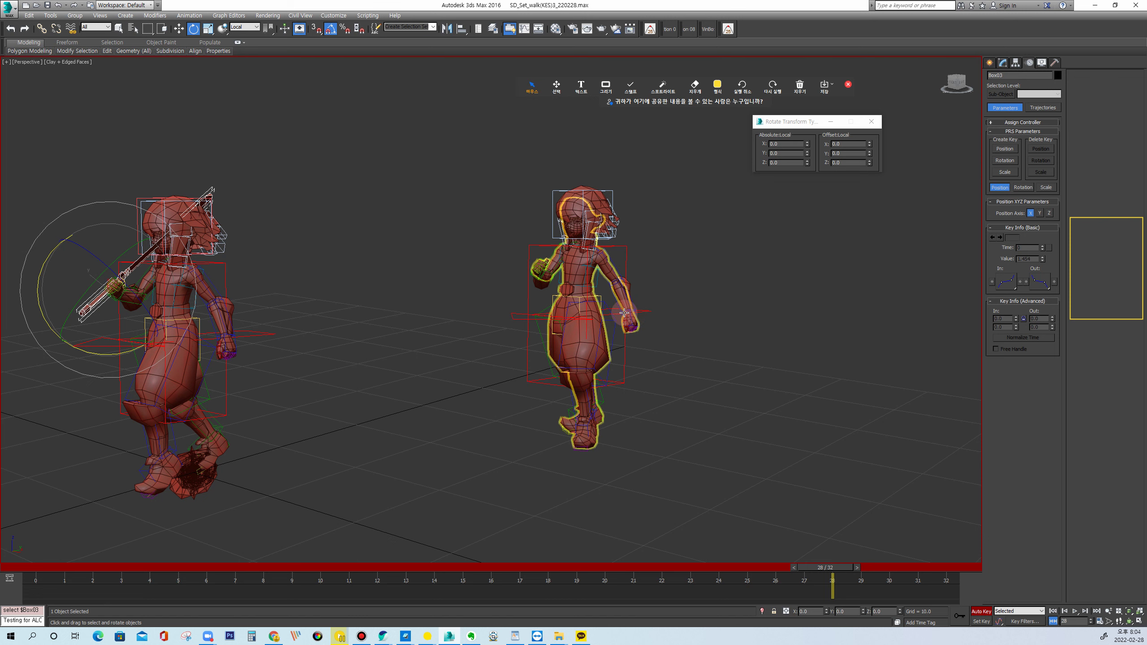
# Step: Select the first character's left hand and collapse that biped's Layer 1 into the Original layer
pyautogui.click(235, 341)
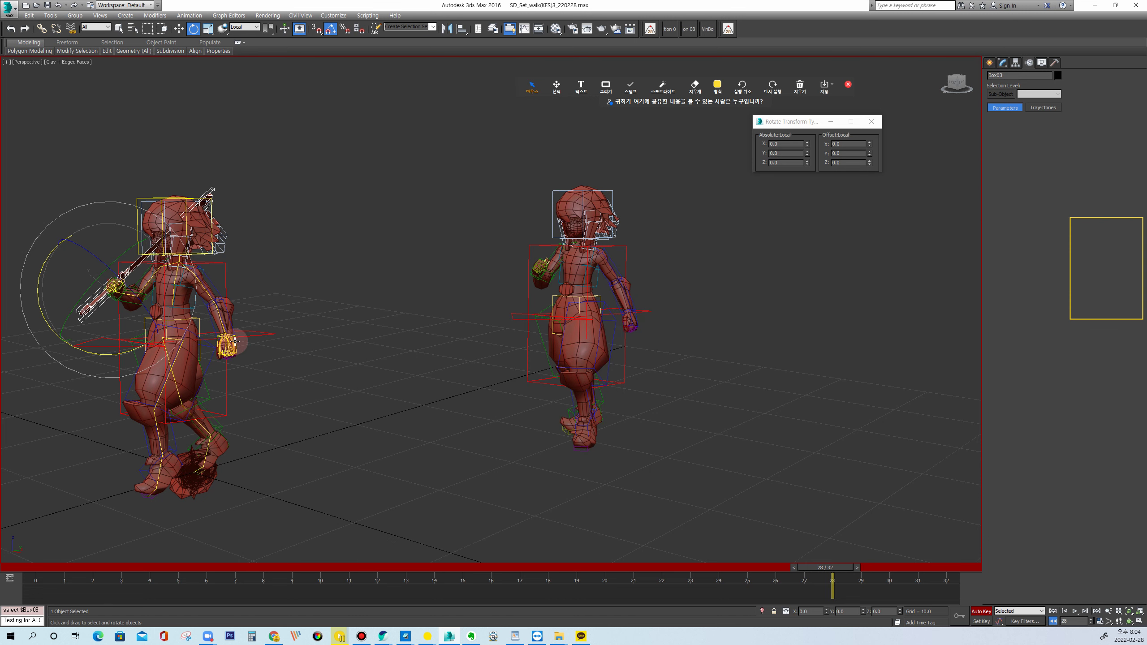
pyautogui.moveTo(391, 304); pyautogui.dragTo(572, 315, button='middle')
pyautogui.scroll(3, 573, 315)
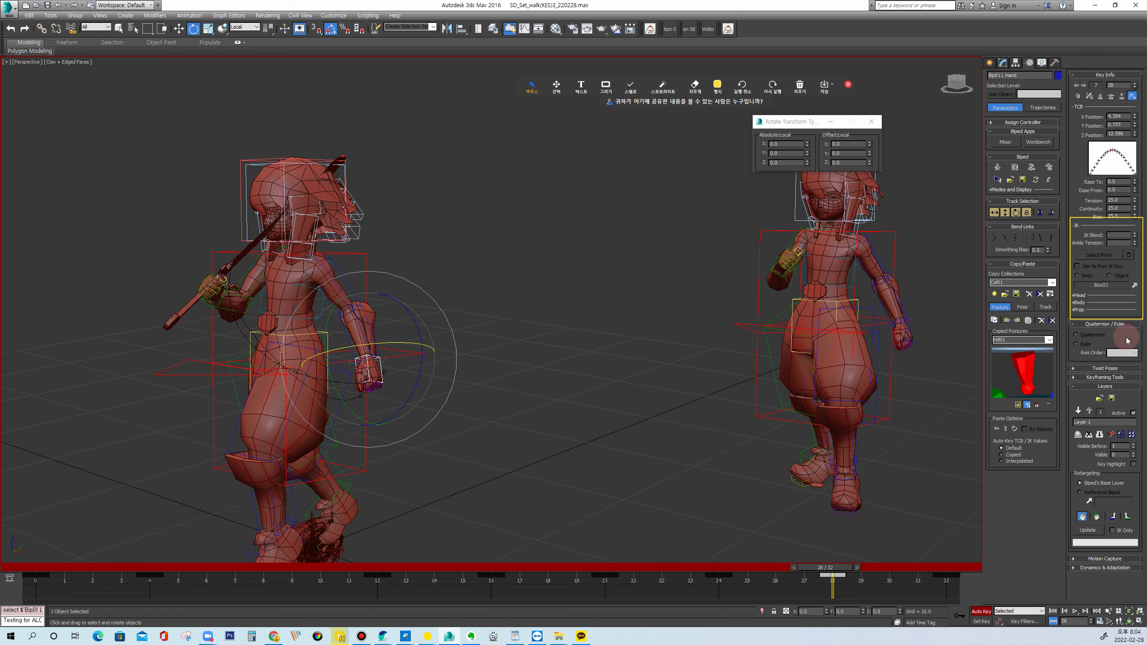
pyautogui.click(1101, 435)
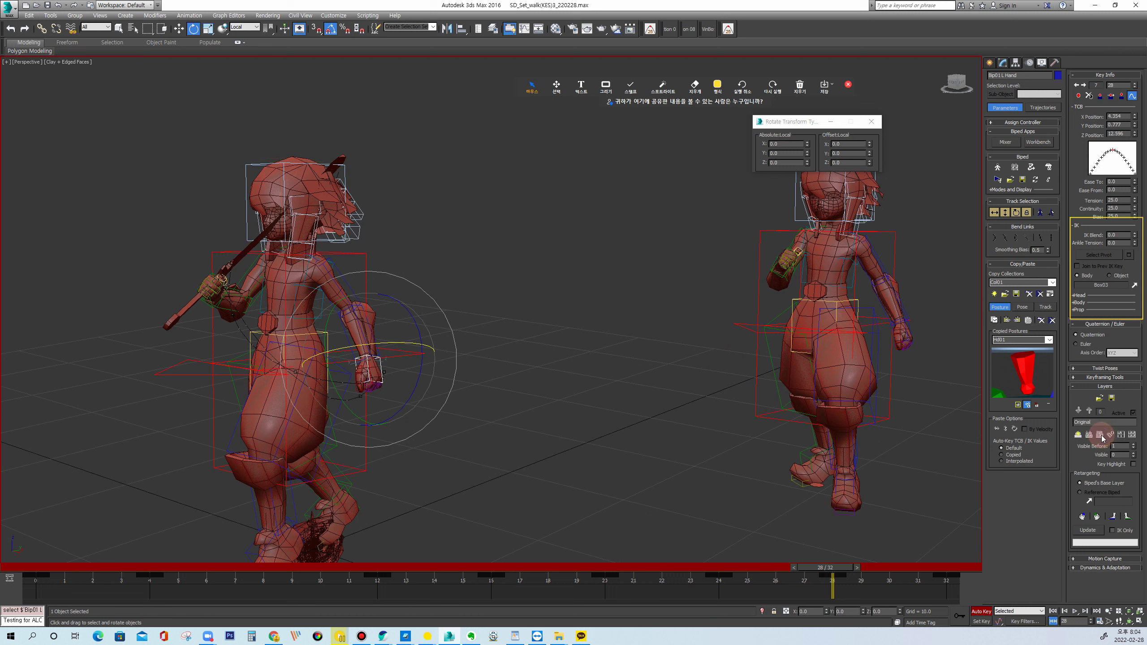
# Step: Examine the sword object and the left hand's IK settings on the first character
pyautogui.click(238, 258)
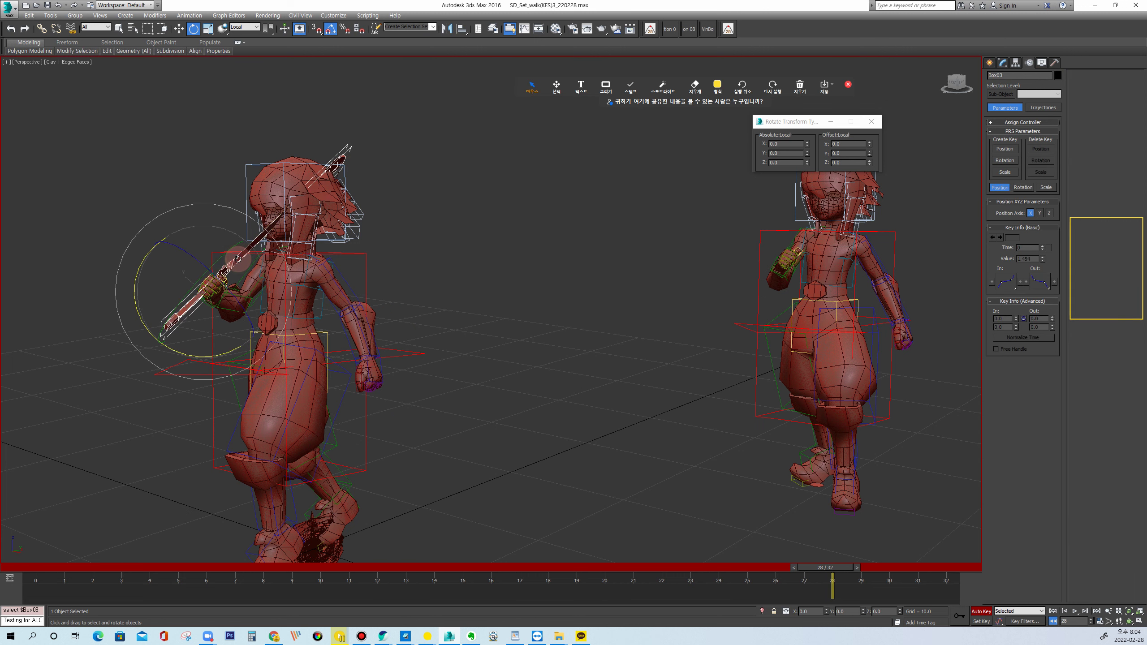
pyautogui.click(381, 366)
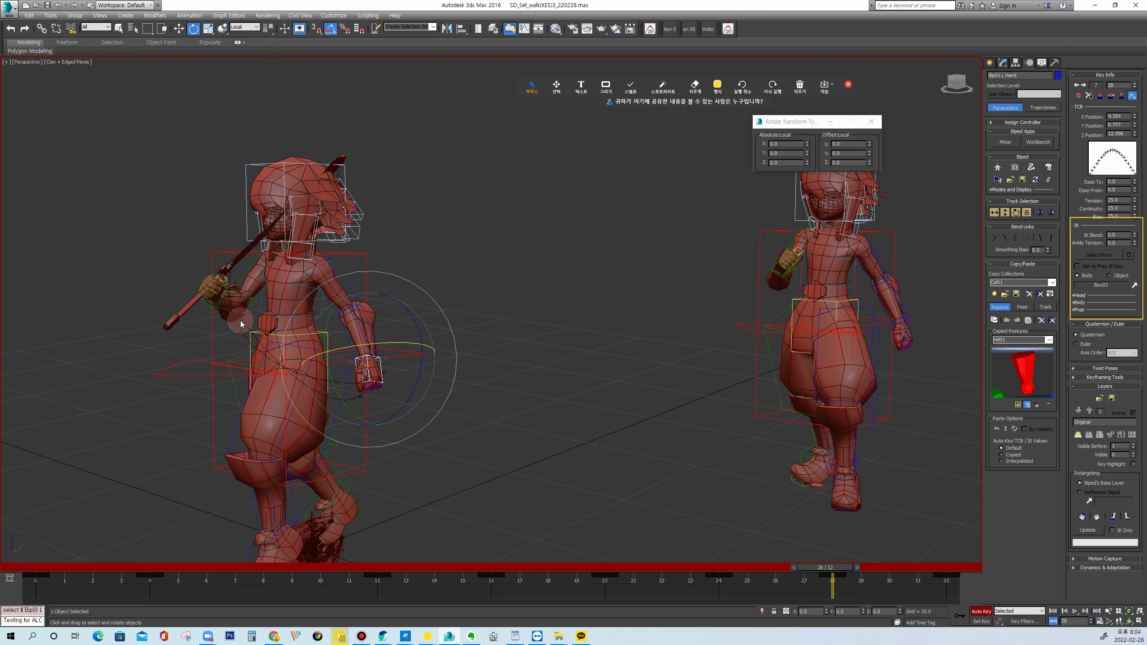
pyautogui.keyDown('alt'); pyautogui.moveTo(372, 251); pyautogui.dragTo(526, 315, button='middle'); pyautogui.keyUp('alt')
# Step: Turn off Auto Key and scale the sword up to roughly double its size using Local coordinates
pyautogui.click(527, 316)
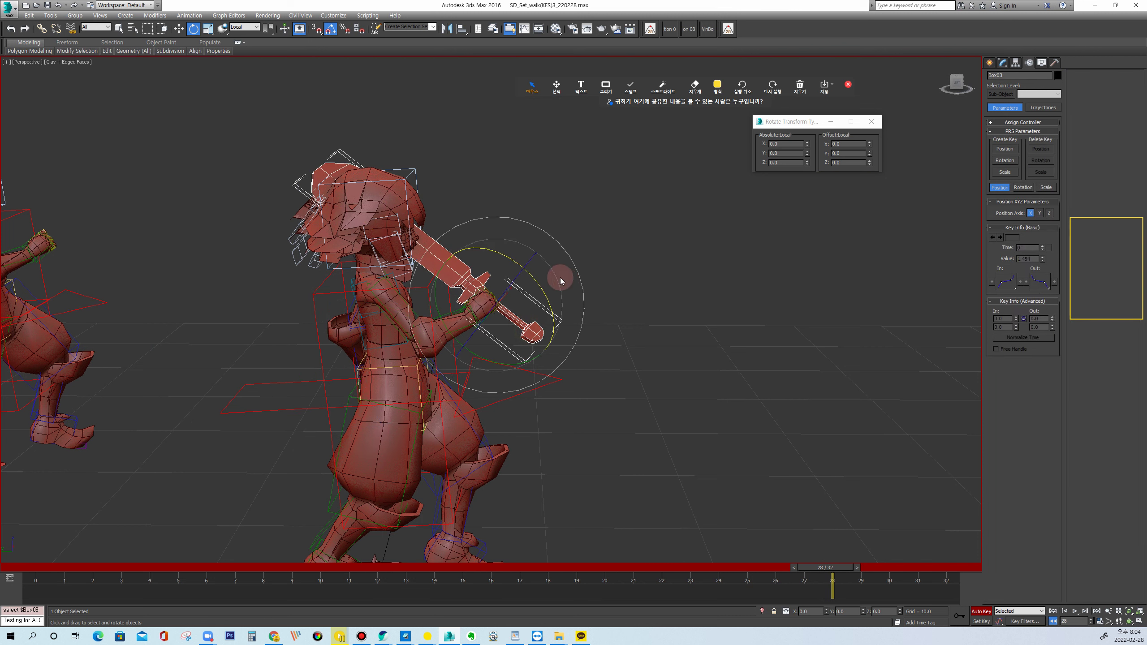
pyautogui.moveTo(560, 278); pyautogui.dragTo(591, 291, button='middle')
pyautogui.press('r')
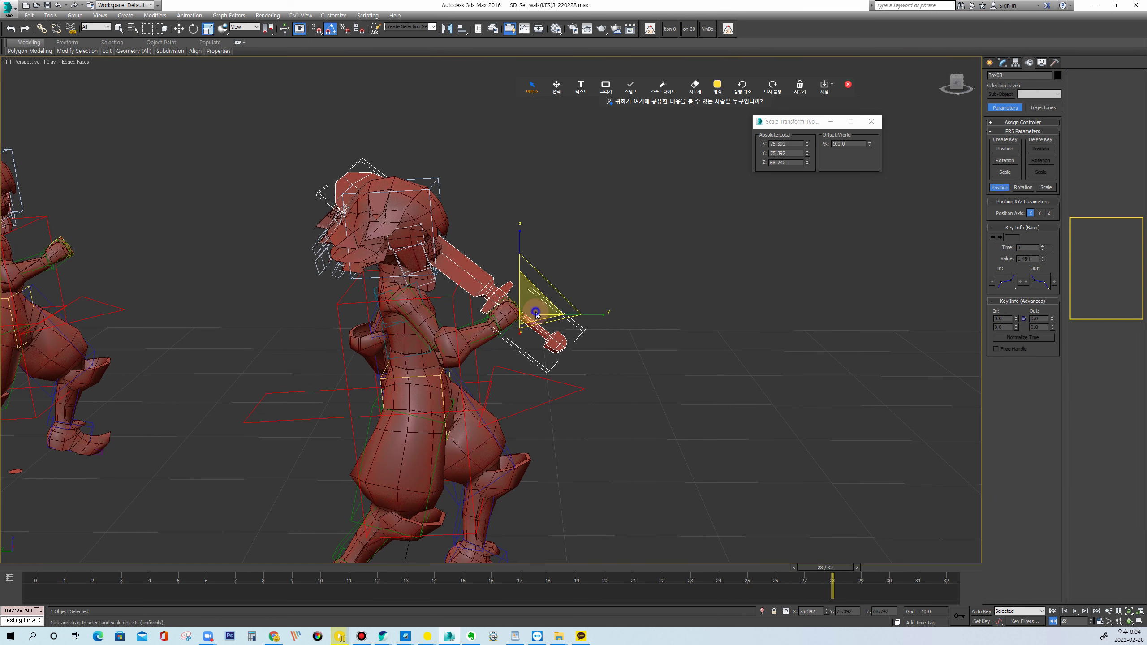
pyautogui.rightClick(536, 313)
pyautogui.click(549, 302)
pyautogui.moveTo(532, 319); pyautogui.dragTo(518, 271)
# Step: Move the enlarged sword along its local axes so its grip sits in the first character's right hand
pyautogui.press('w')
pyautogui.rightClick(534, 311)
pyautogui.click(549, 298)
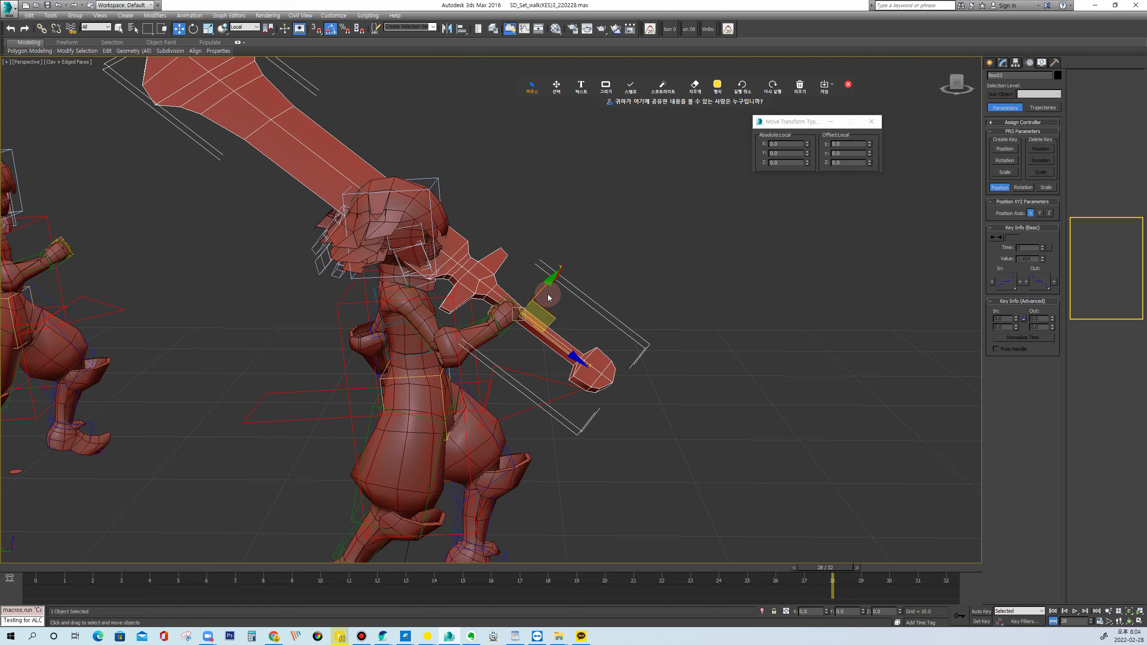
pyautogui.keyDown('alt'); pyautogui.moveTo(568, 283); pyautogui.dragTo(552, 293, button='middle'); pyautogui.keyUp('alt')
pyautogui.moveTo(551, 295); pyautogui.dragTo(494, 313)
pyautogui.moveTo(542, 288)
pyautogui.keyDown('alt'); pyautogui.mouseDown(button='middle')
pyautogui.moveTo(570, 277)
pyautogui.moveTo(532, 310)
pyautogui.moveTo(518, 285)
pyautogui.moveTo(553, 293)
pyautogui.mouseUp(button='middle'); pyautogui.keyUp('alt')
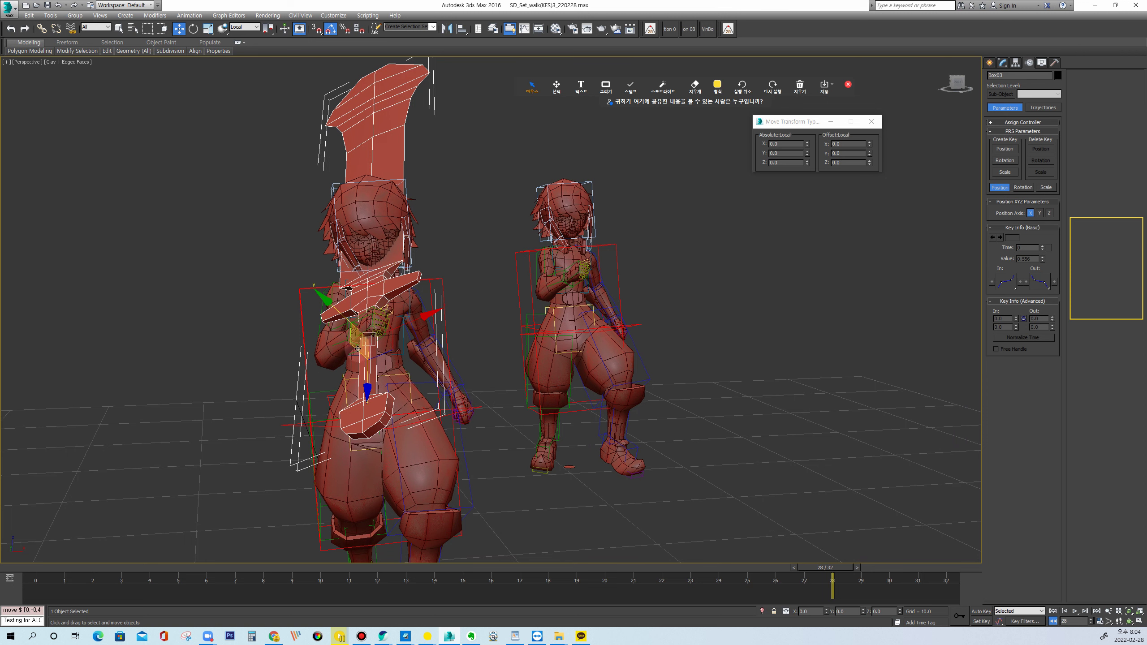
# Step: Try rotating the first character's right forearm to swing the sword, and undo the rotation
pyautogui.click(337, 327)
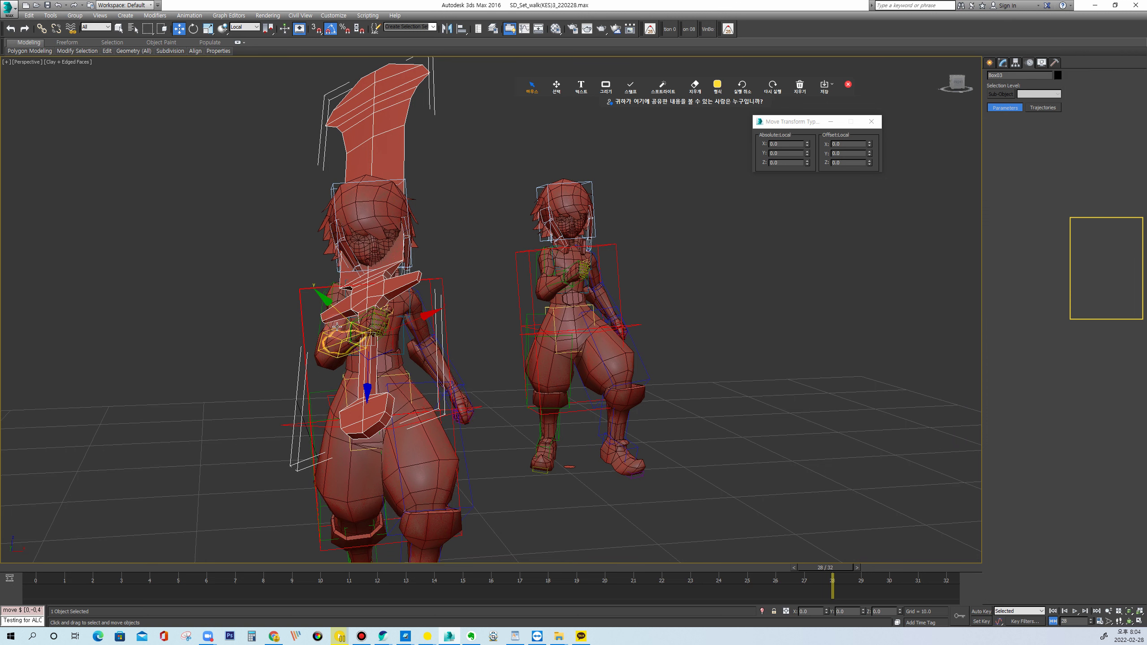
pyautogui.click(337, 326)
pyautogui.press('e')
pyautogui.moveTo(361, 358); pyautogui.dragTo(348, 410)
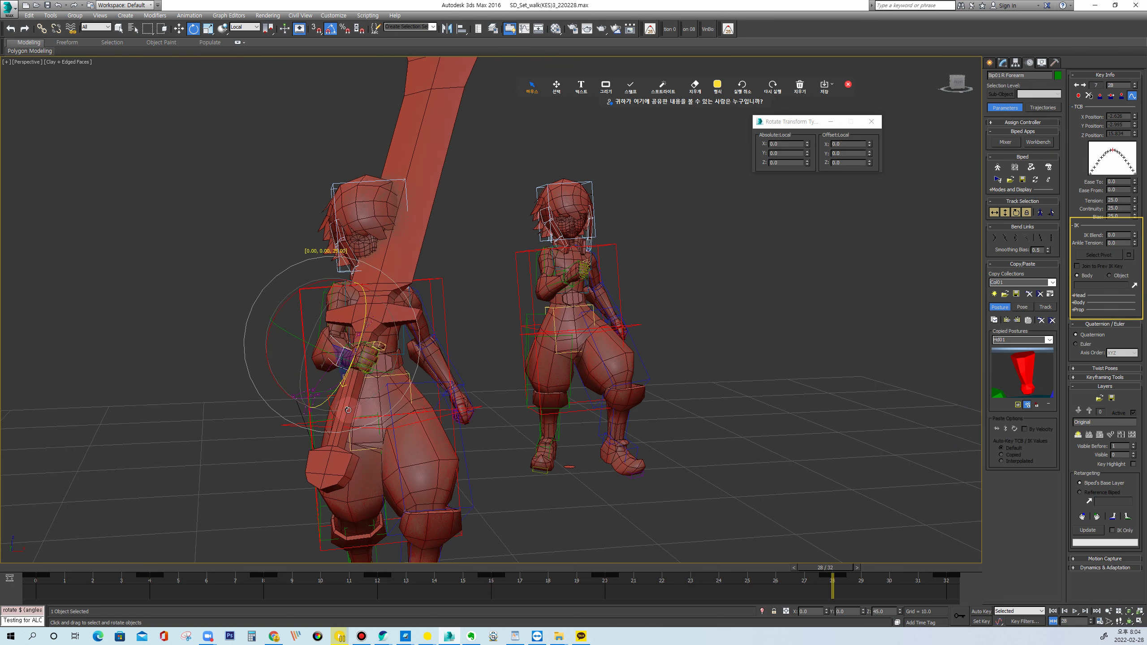
pyautogui.hotkey('ctrl', 'z')
# Step: Check the left hand's IK settings, try rotating the right upper arm with the sword, and undo the rotation
pyautogui.click(466, 391)
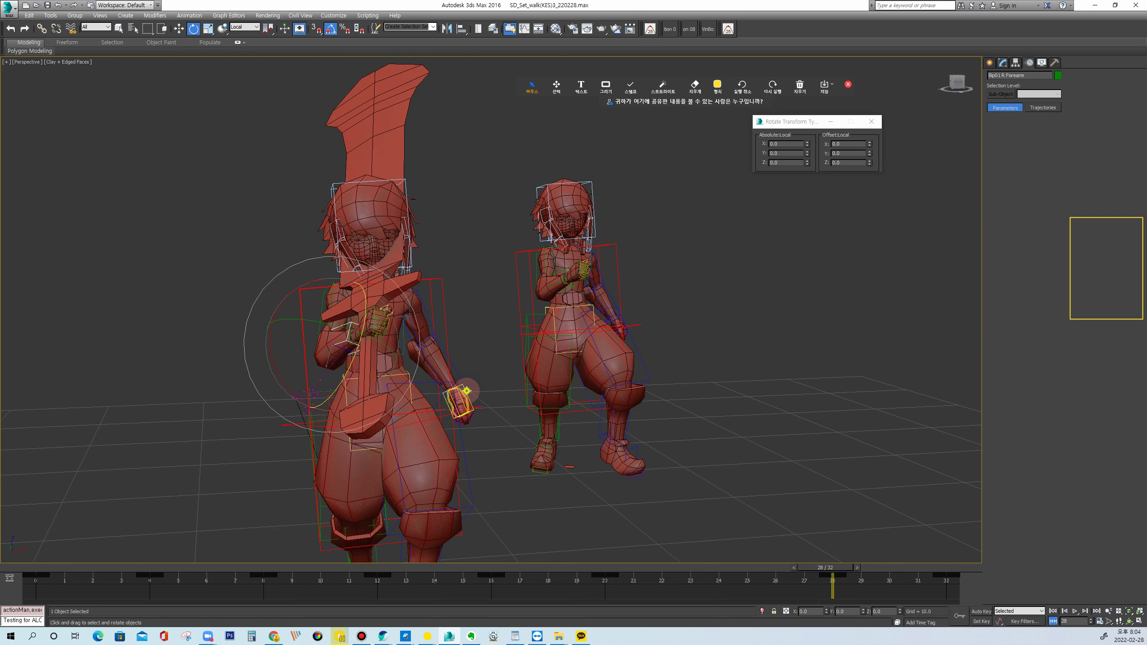
pyautogui.click(467, 391)
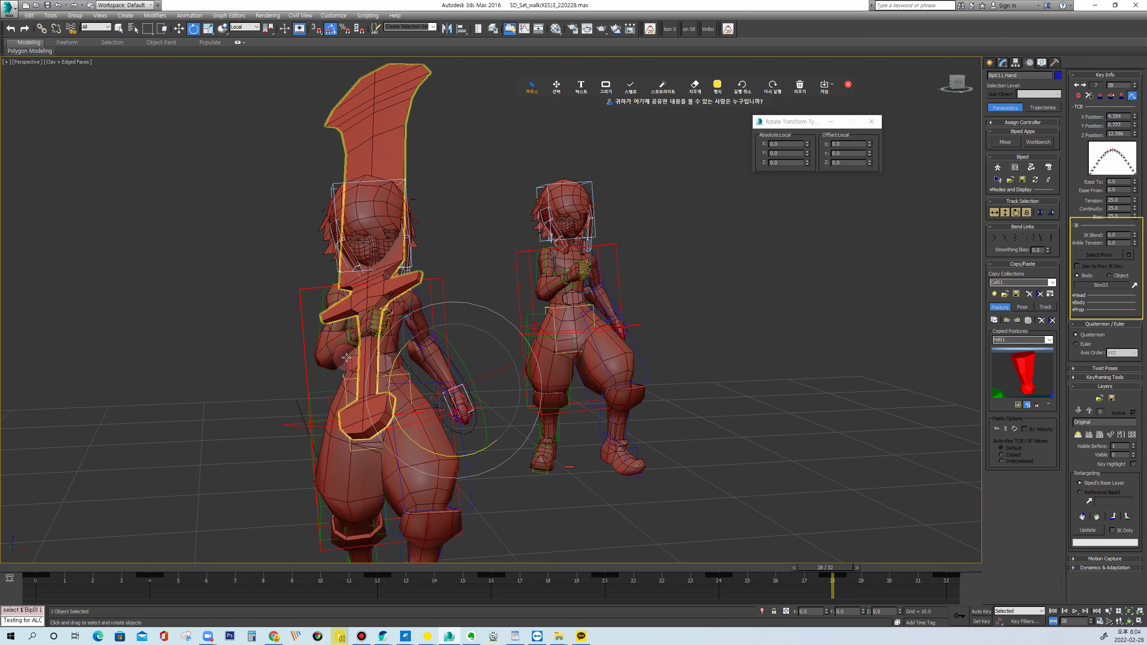
pyautogui.click(318, 318)
pyautogui.moveTo(318, 318); pyautogui.dragTo(307, 285)
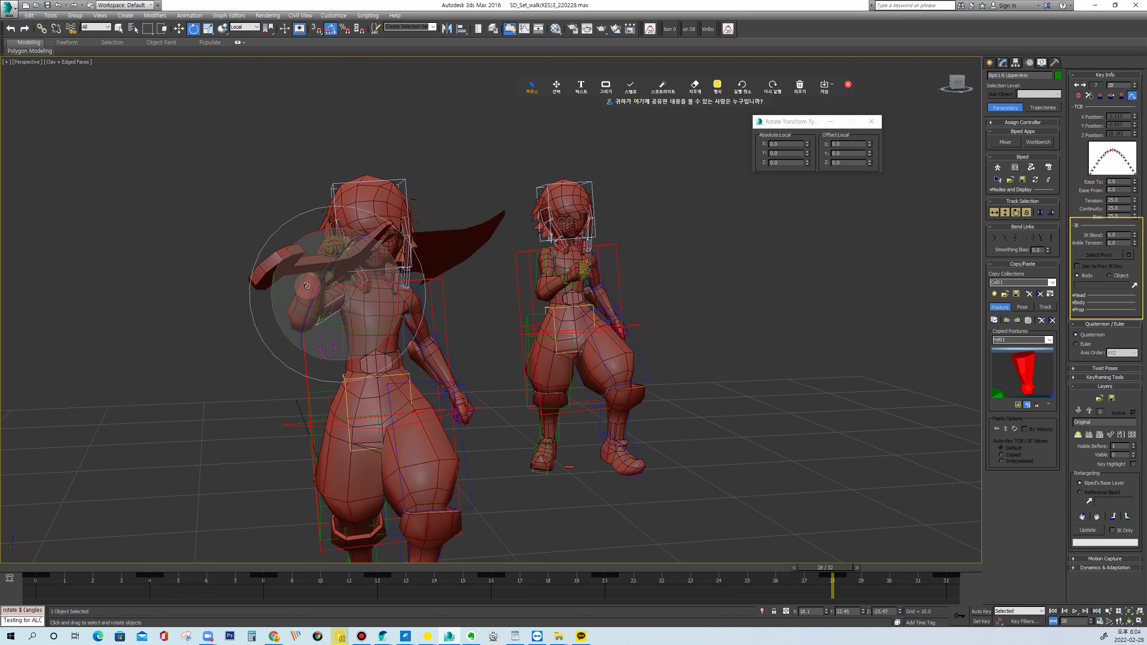
pyautogui.hotkey('ctrl', 'z')
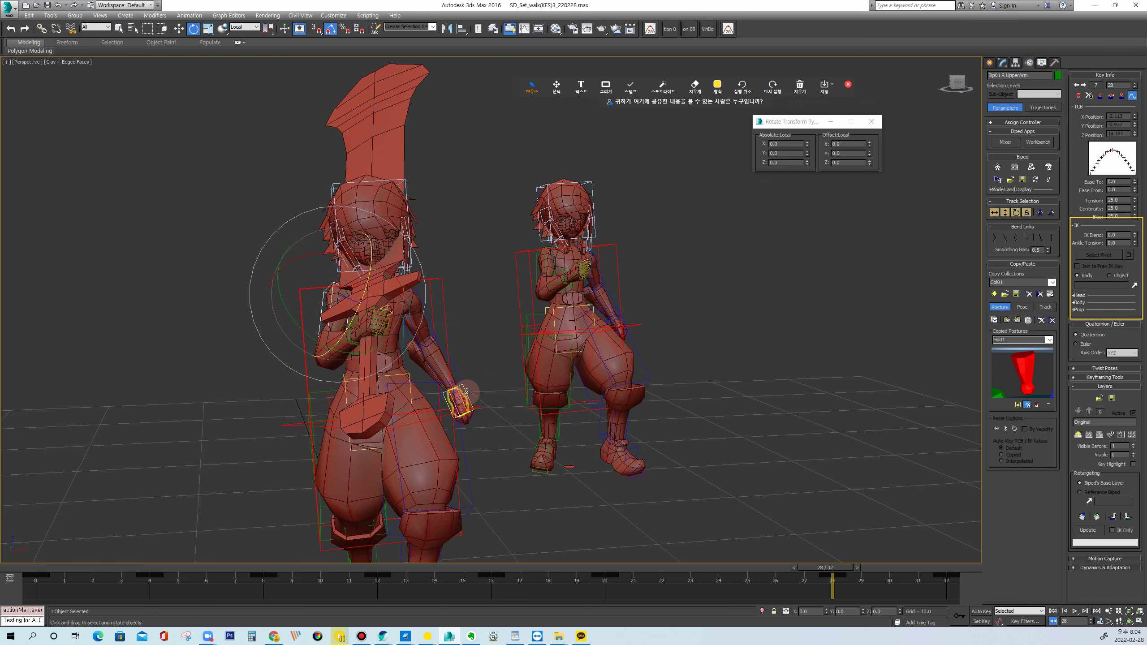
# Step: Switch the first character's left hand IK space to Object and try rotating the right upper arm with the sword
pyautogui.click(467, 392)
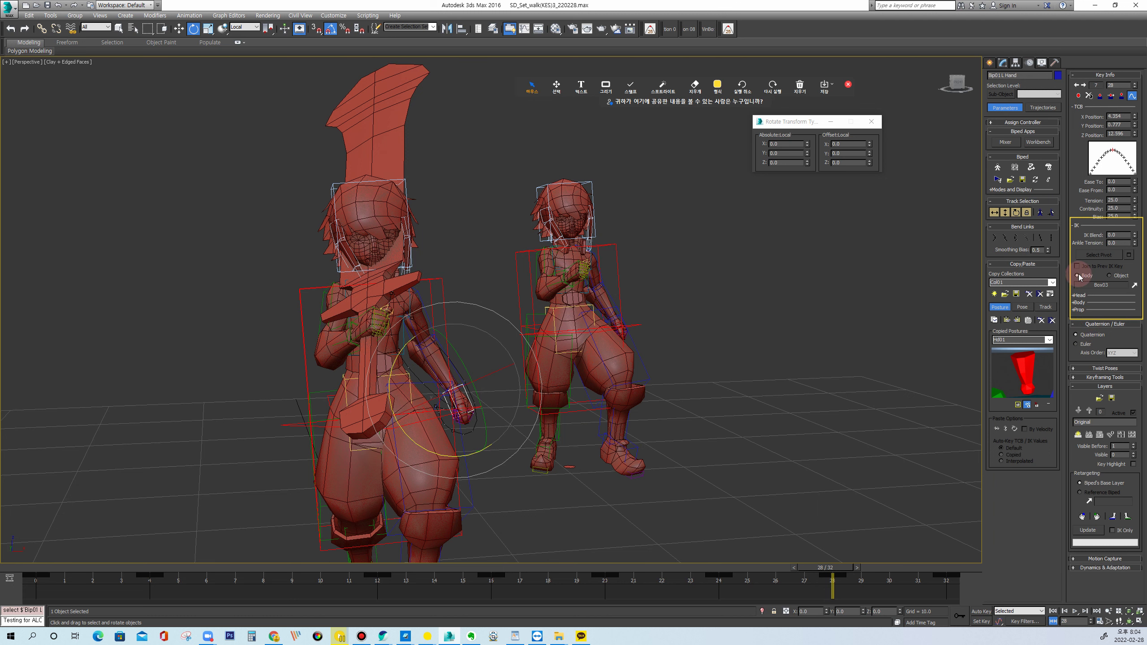
pyautogui.click(1109, 275)
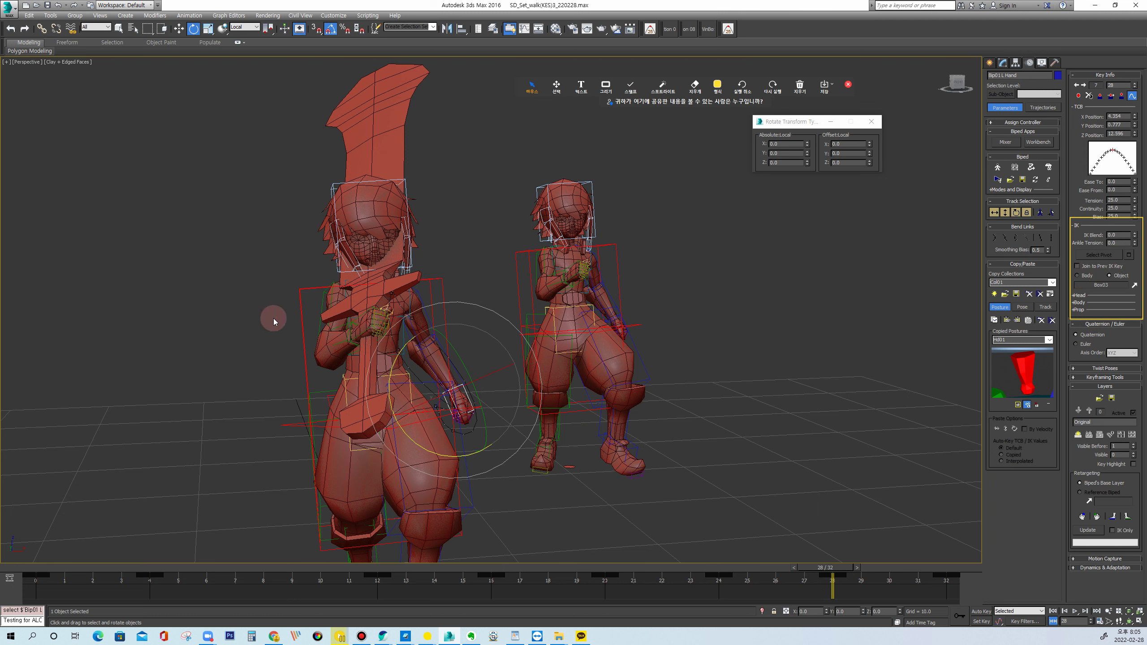
pyautogui.click(320, 307)
pyautogui.moveTo(320, 307)
pyautogui.mouseDown()
pyautogui.moveTo(347, 307)
pyautogui.moveTo(305, 313)
pyautogui.mouseUp()
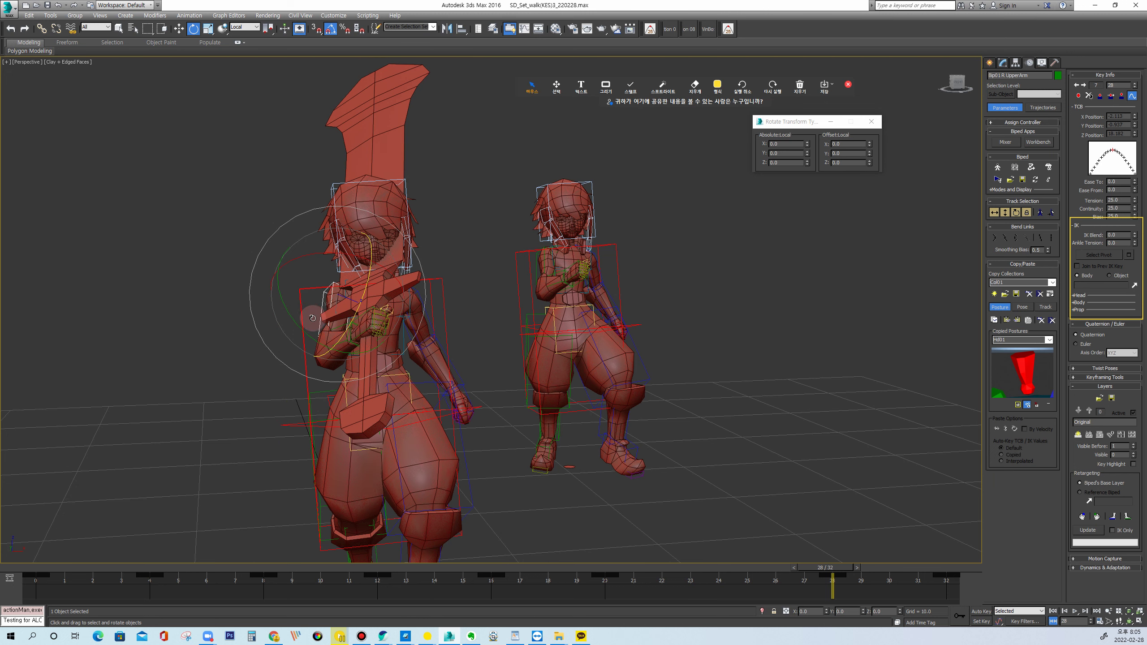
# Step: Clear the IK object assigned to the first character's left hand, accepting the conversion of its keys to body space
pyautogui.click(462, 389)
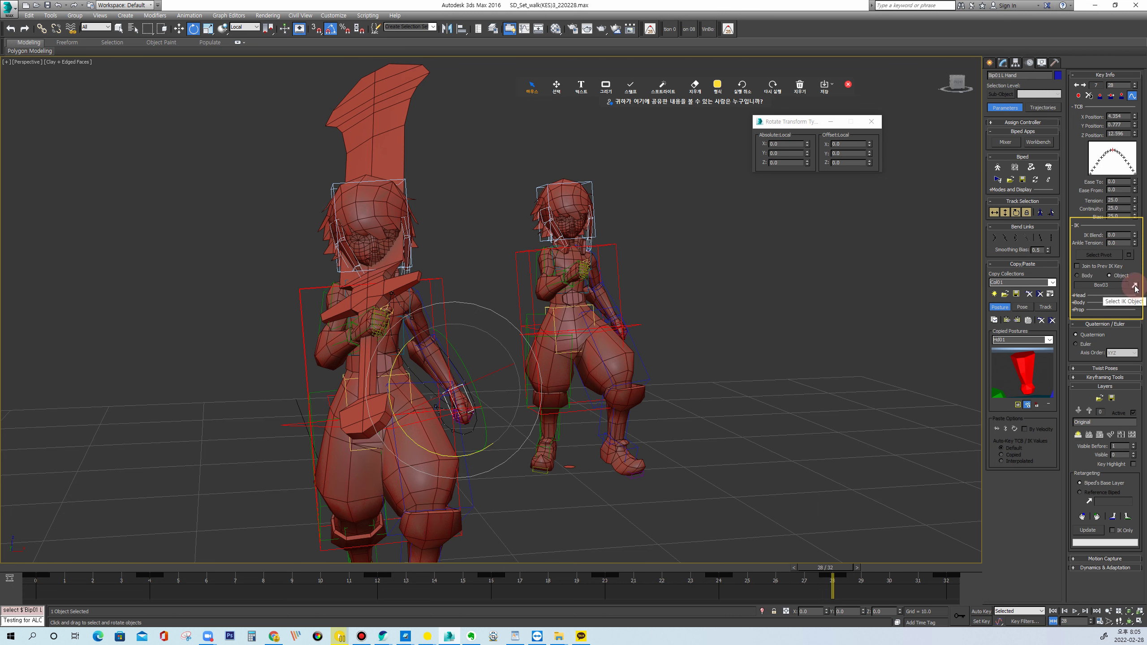
pyautogui.click(1135, 287)
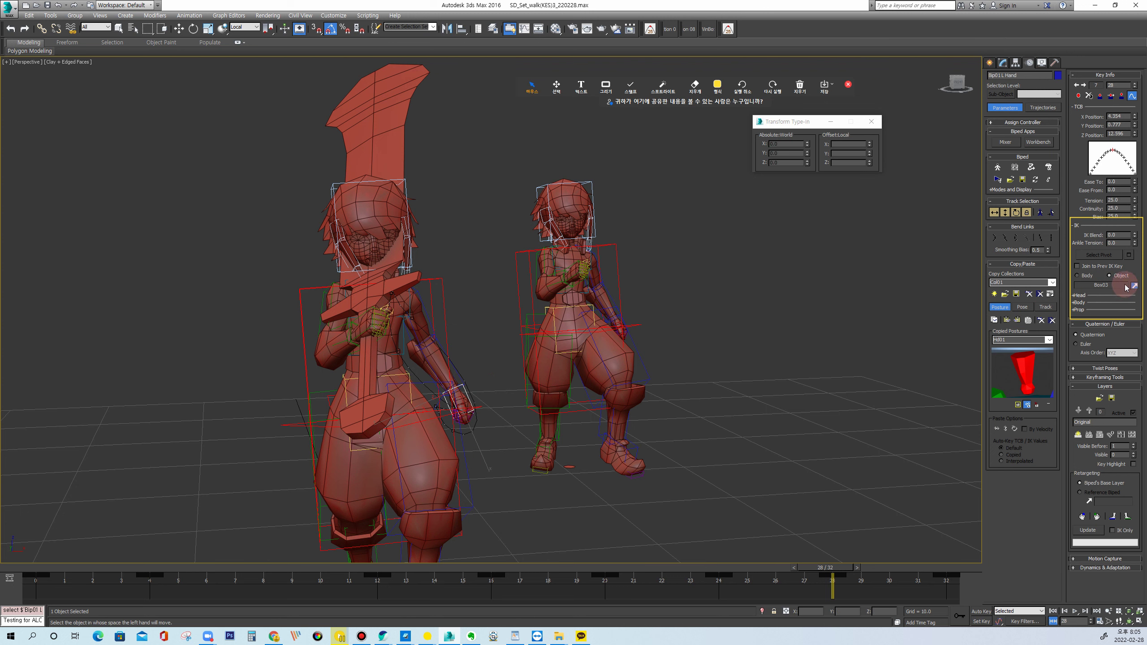
pyautogui.click(769, 273)
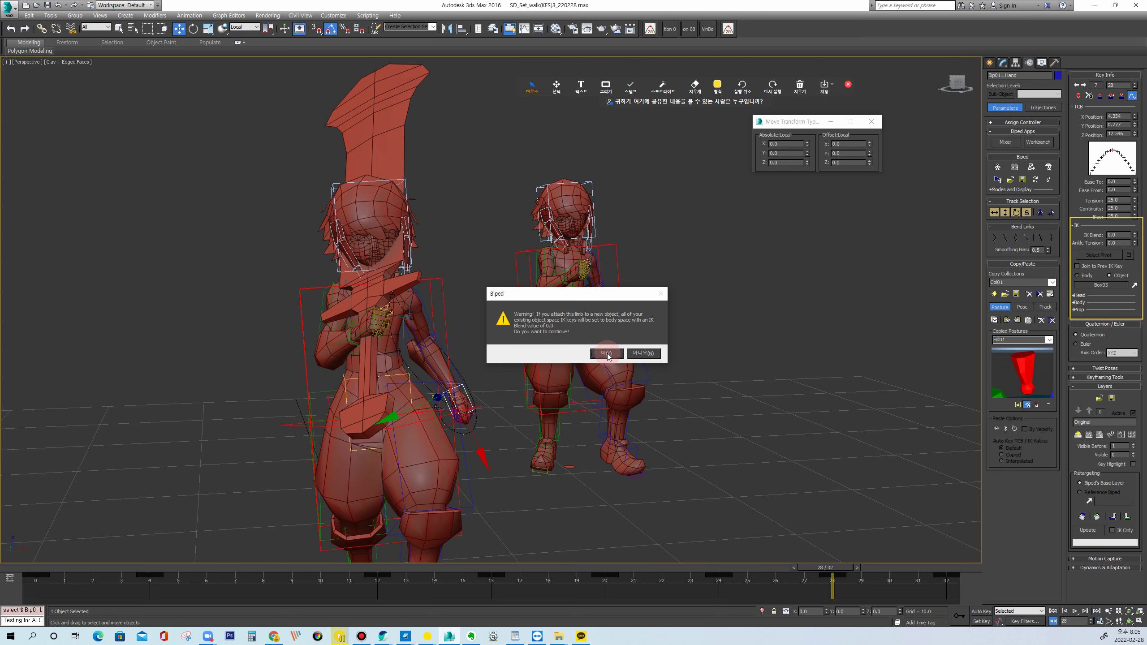
pyautogui.click(607, 354)
pyautogui.click(1102, 276)
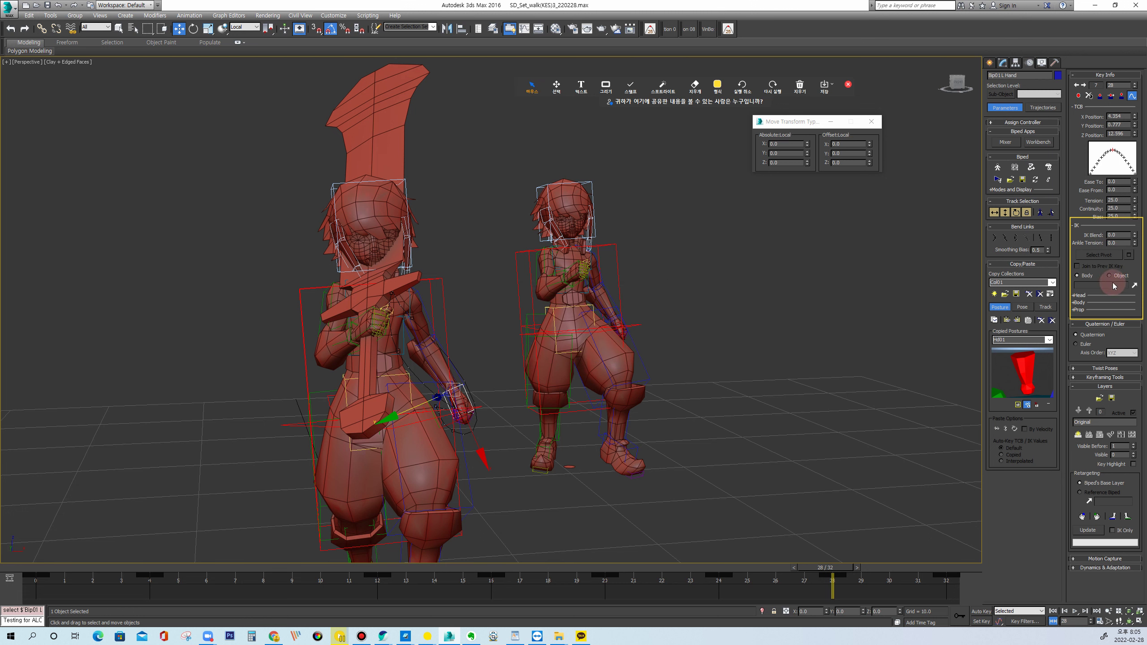
# Step: Select the second character's left forearm and clear its assigned IK object
pyautogui.click(618, 305)
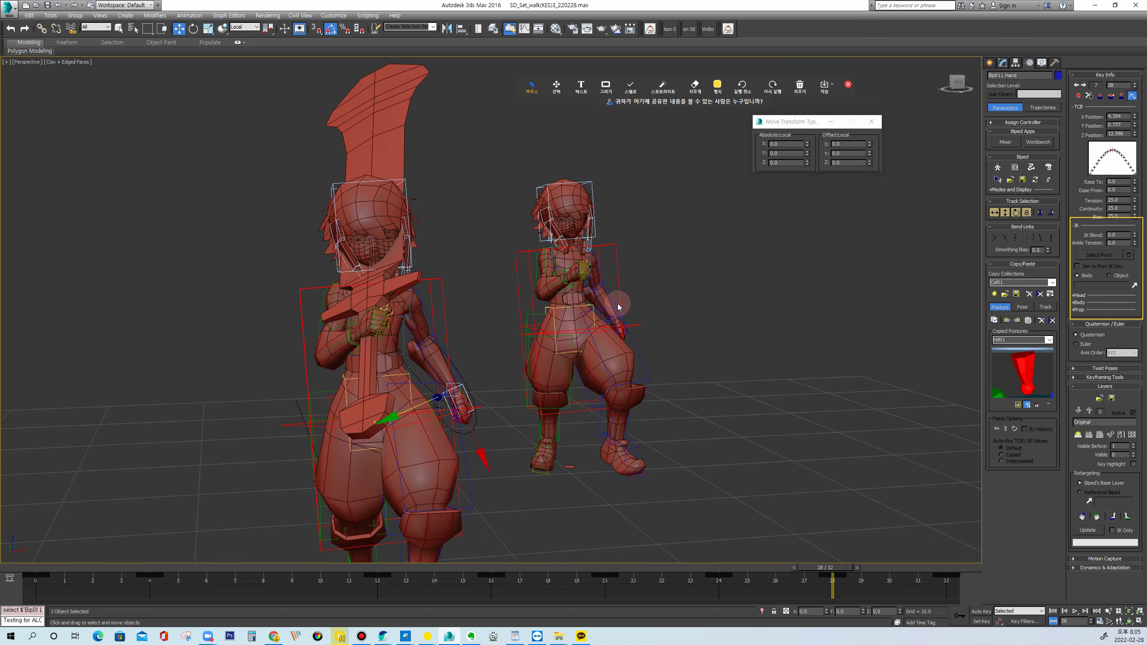
pyautogui.click(614, 304)
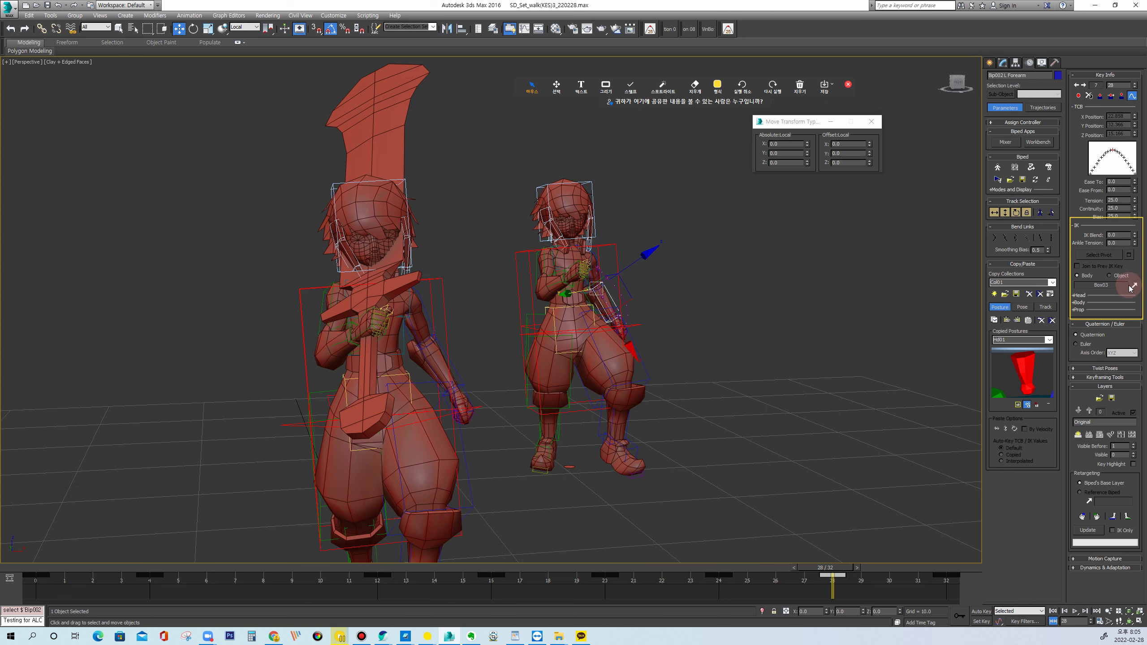
pyautogui.click(1133, 286)
pyautogui.click(737, 324)
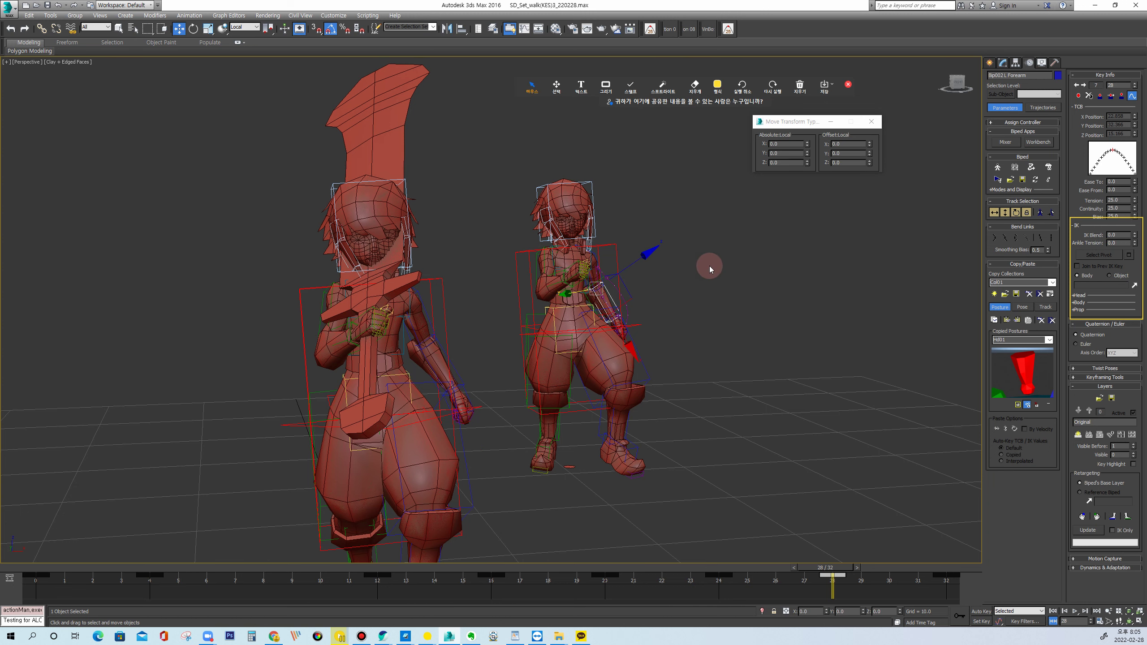
# Step: Create a new animation layer on the second character's biped and collapse it into the original layer
pyautogui.scroll(5, 710, 265)
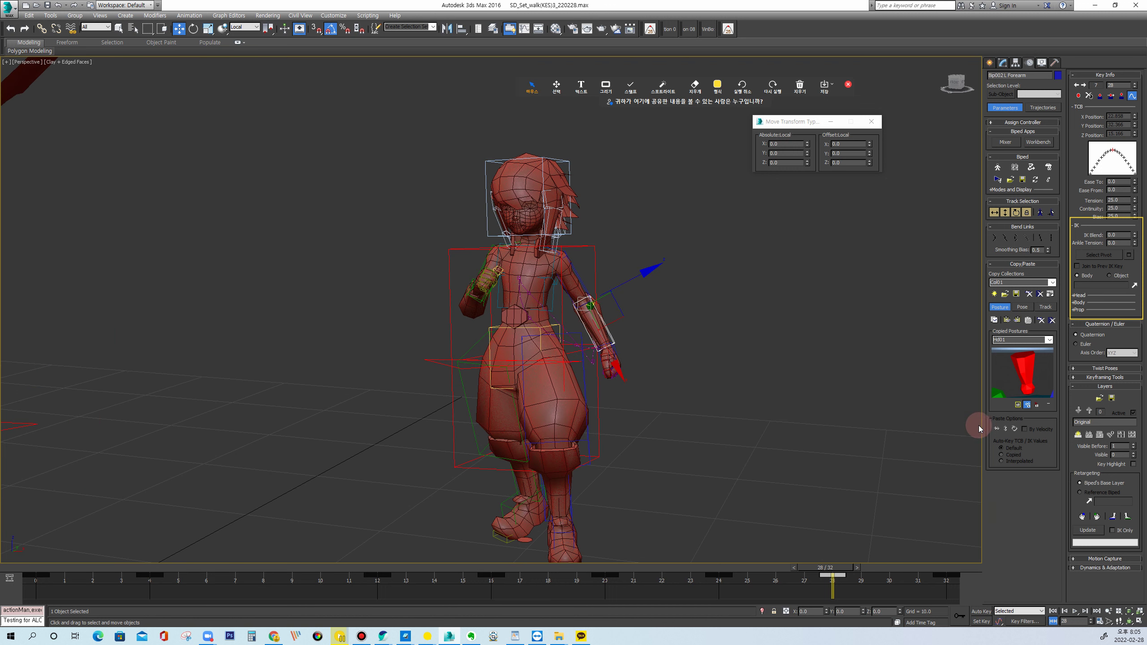
pyautogui.click(1079, 434)
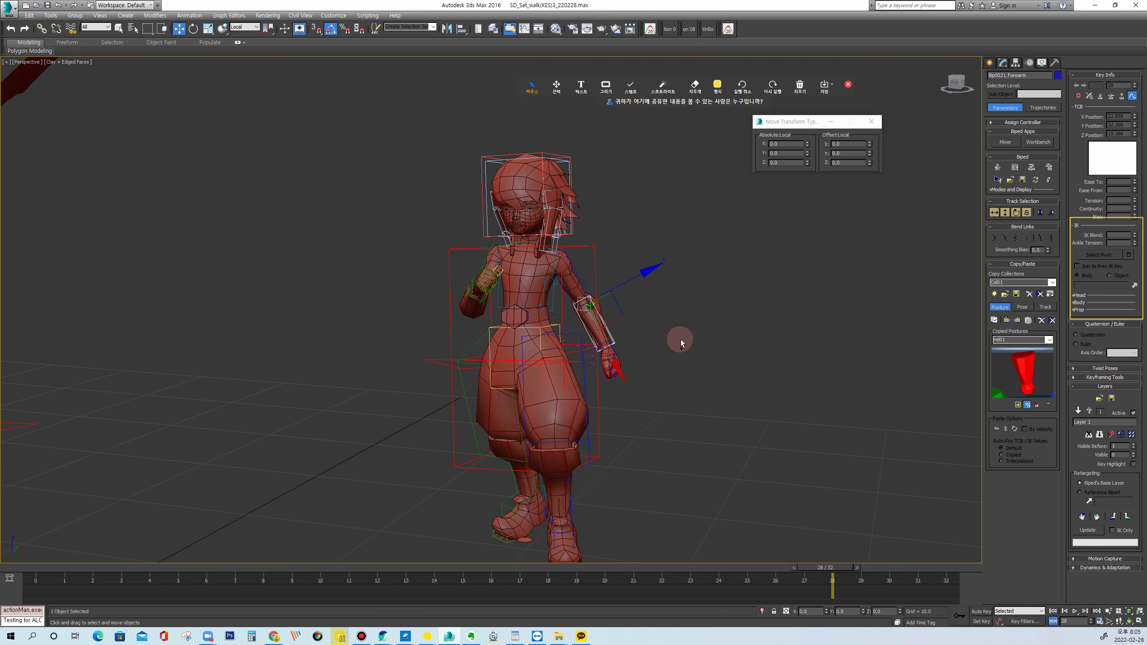
pyautogui.keyDown('alt'); pyautogui.moveTo(678, 337); pyautogui.dragTo(657, 299, button='middle'); pyautogui.keyUp('alt')
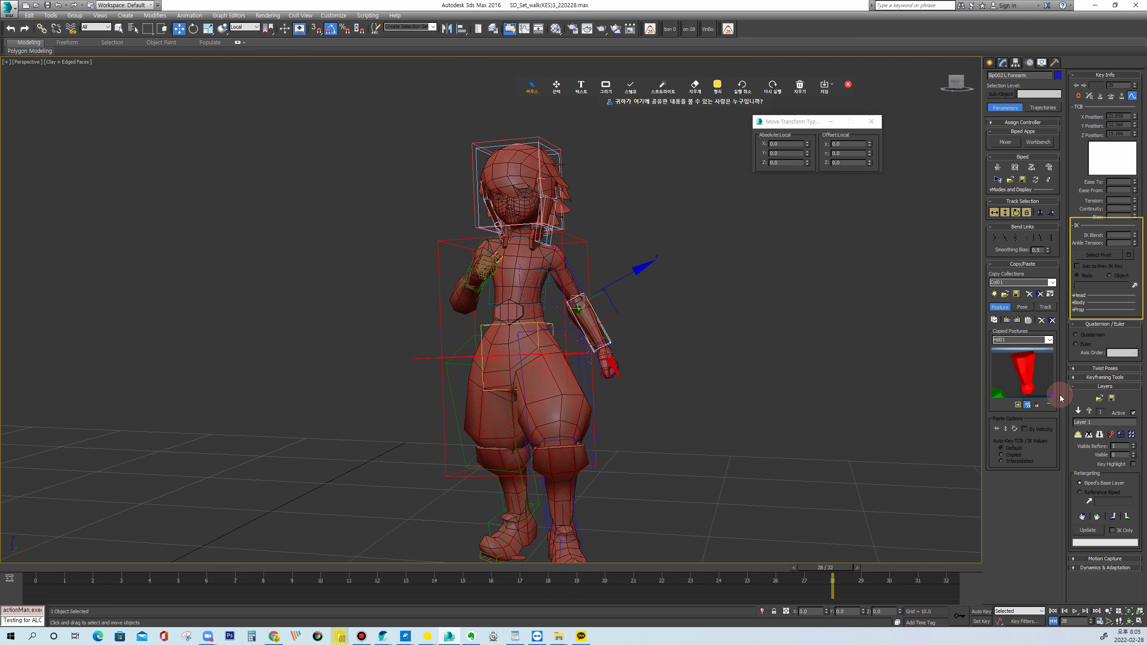
pyautogui.click(1099, 435)
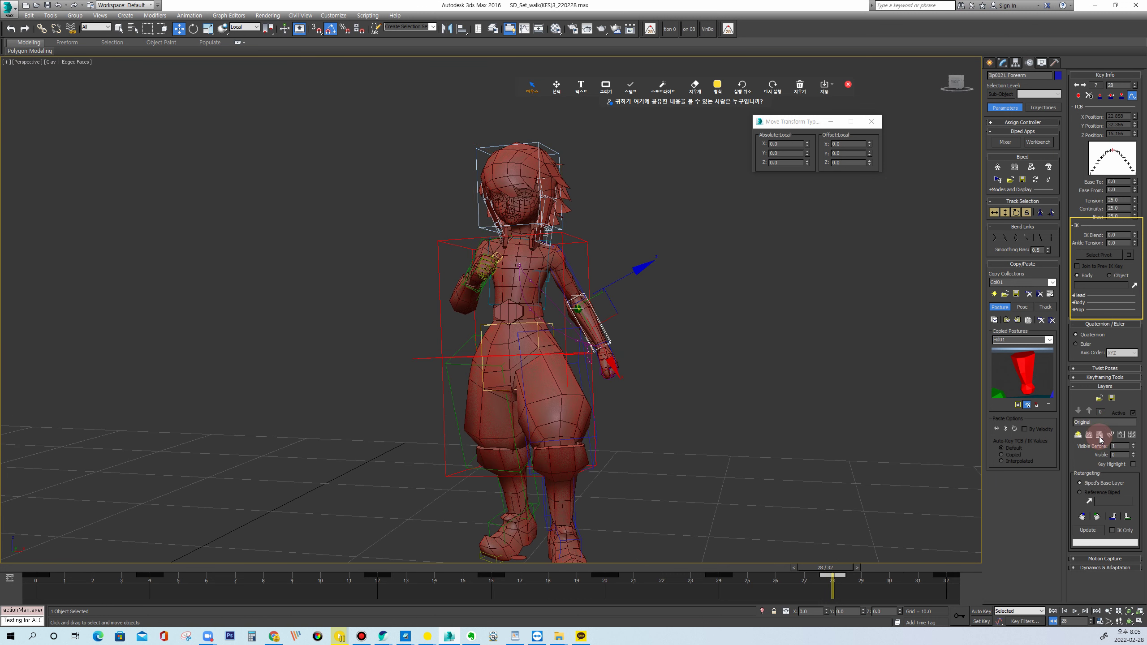
pyautogui.keyDown('alt'); pyautogui.moveTo(735, 298); pyautogui.dragTo(685, 289, button='middle'); pyautogui.keyUp('alt')
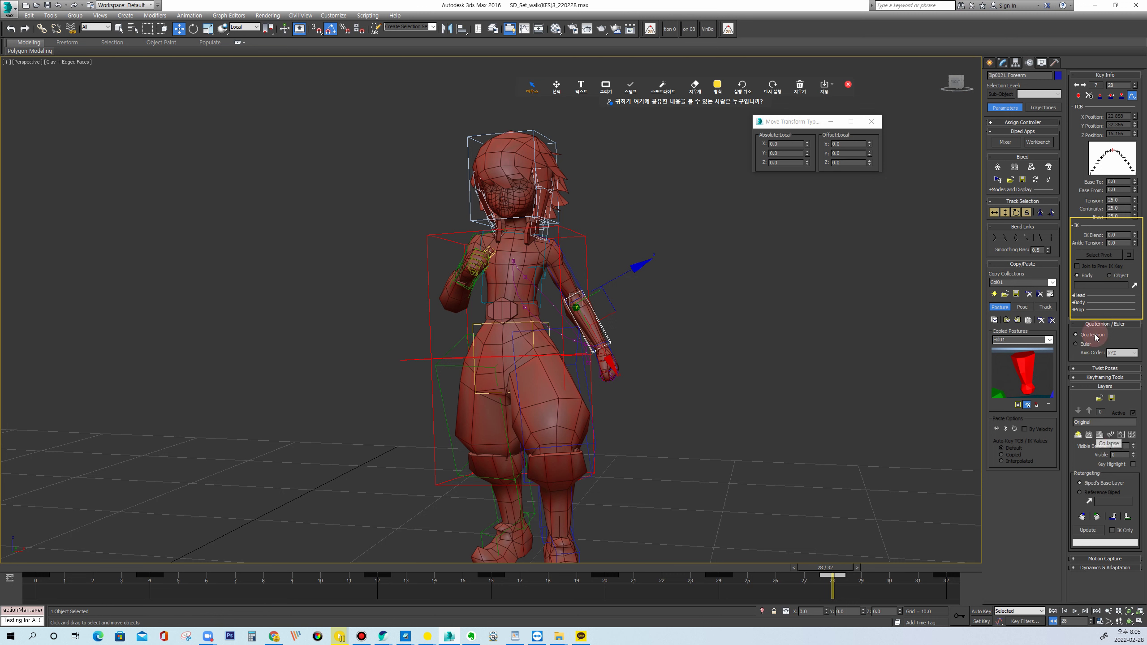
# Step: Draw an annotation arrow from the Layers section to the IK section and underline the IK object field
pyautogui.click(608, 93)
pyautogui.click(612, 106)
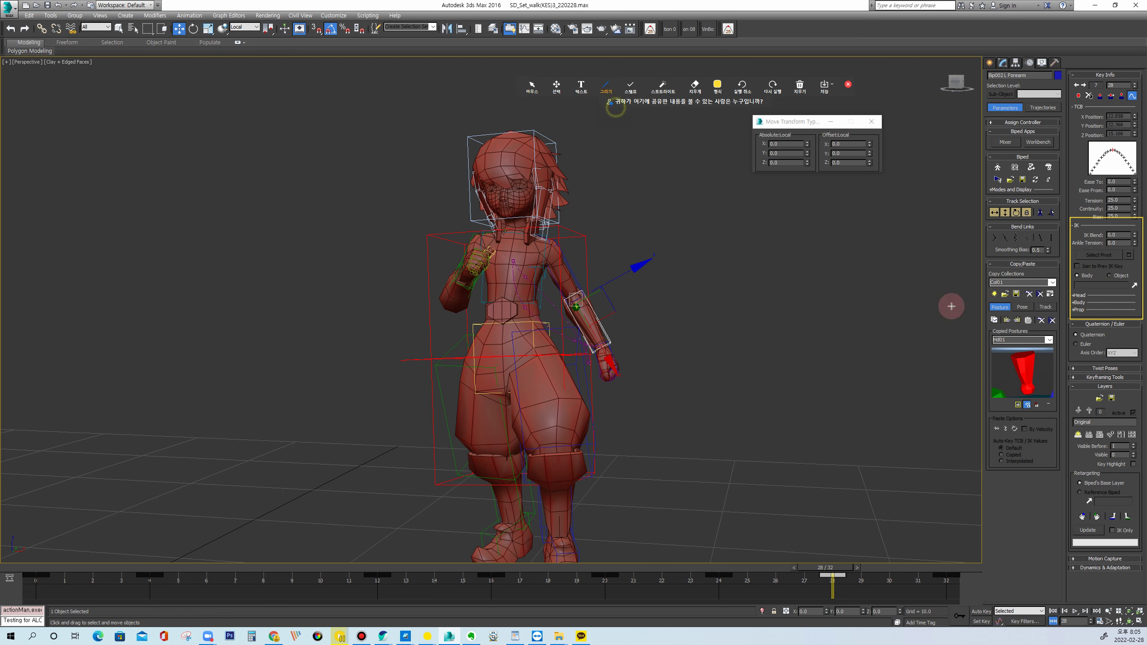
pyautogui.moveTo(1085, 400)
pyautogui.mouseDown()
pyautogui.moveTo(1075, 324)
pyautogui.moveTo(1120, 292)
pyautogui.mouseUp()
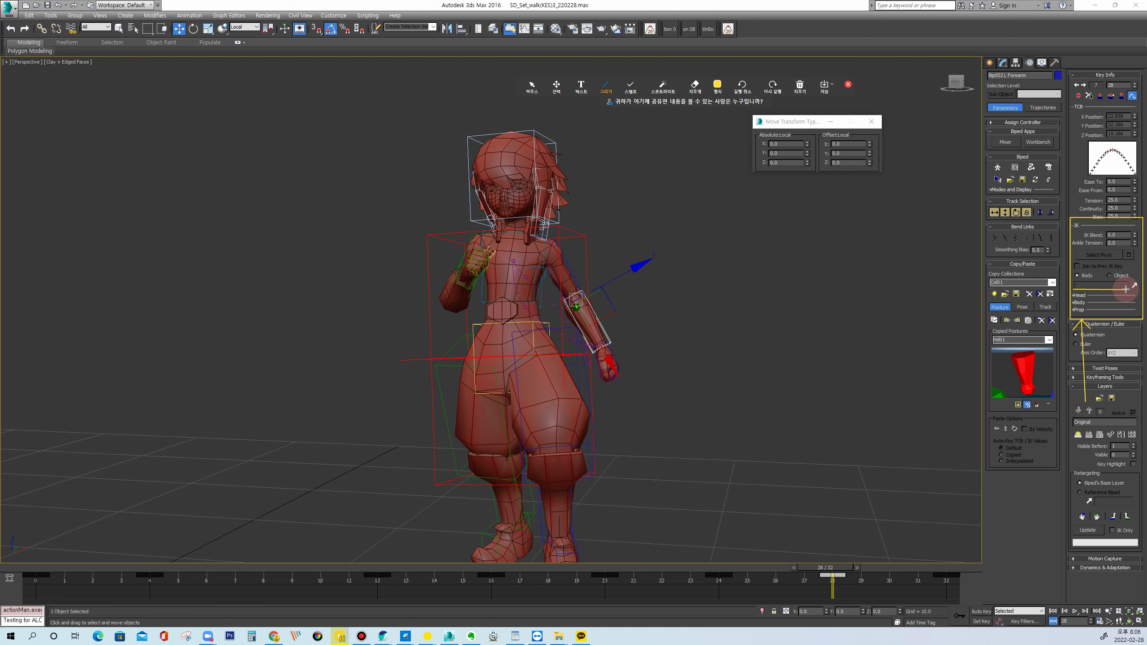
pyautogui.click(532, 86)
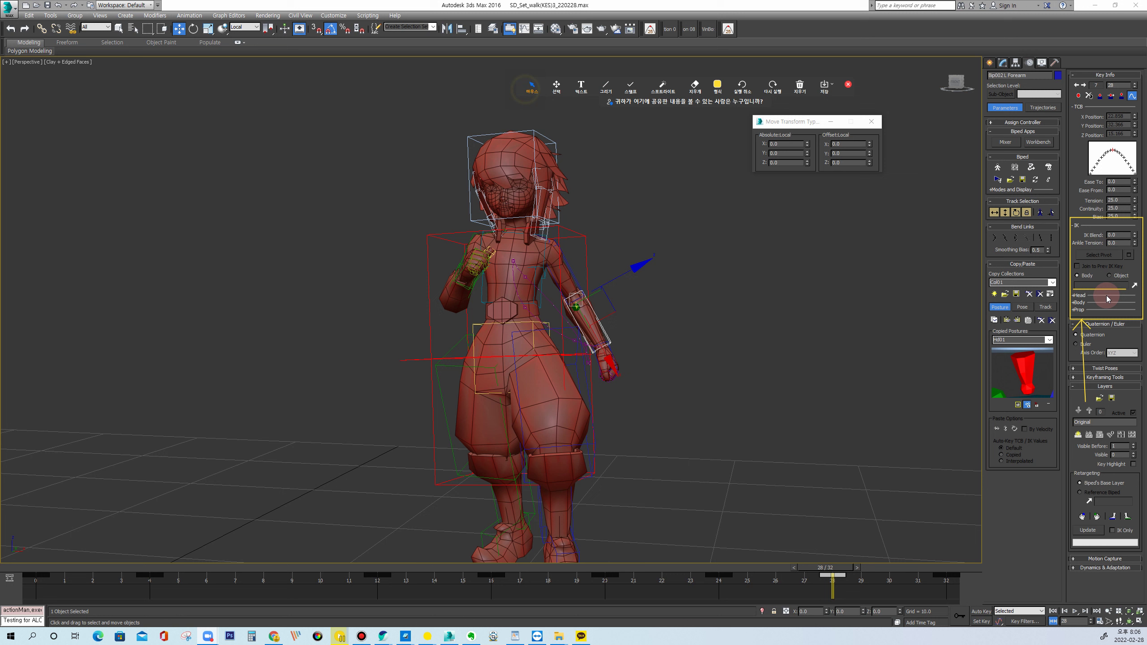
pyautogui.click(1134, 286)
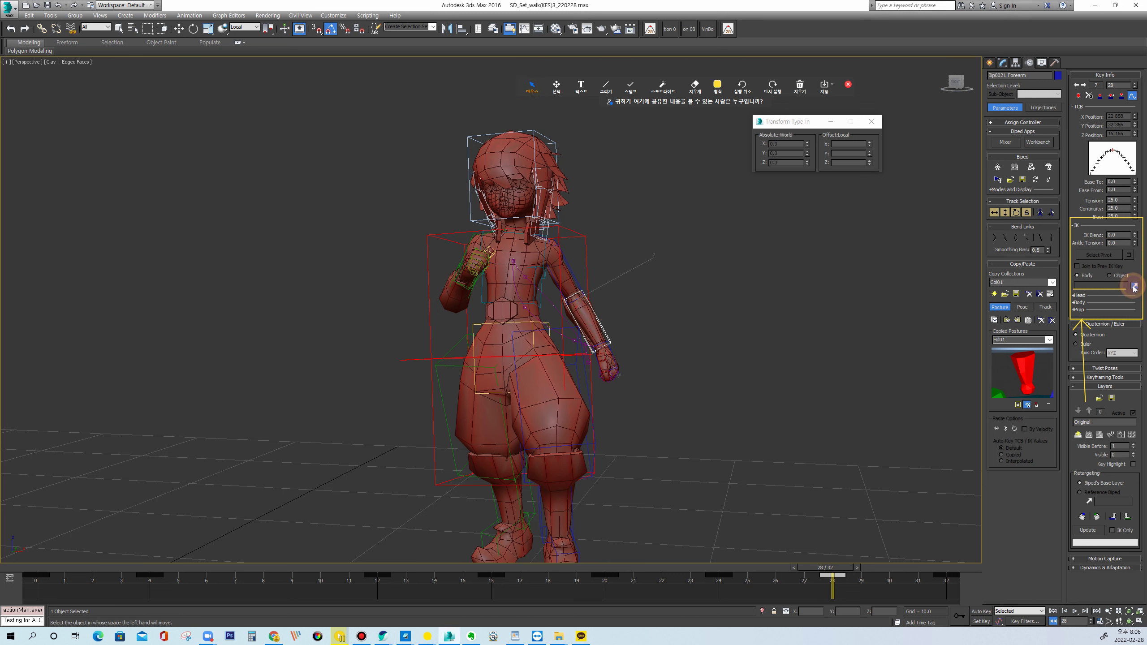
pyautogui.rightClick(881, 294)
pyautogui.click(529, 89)
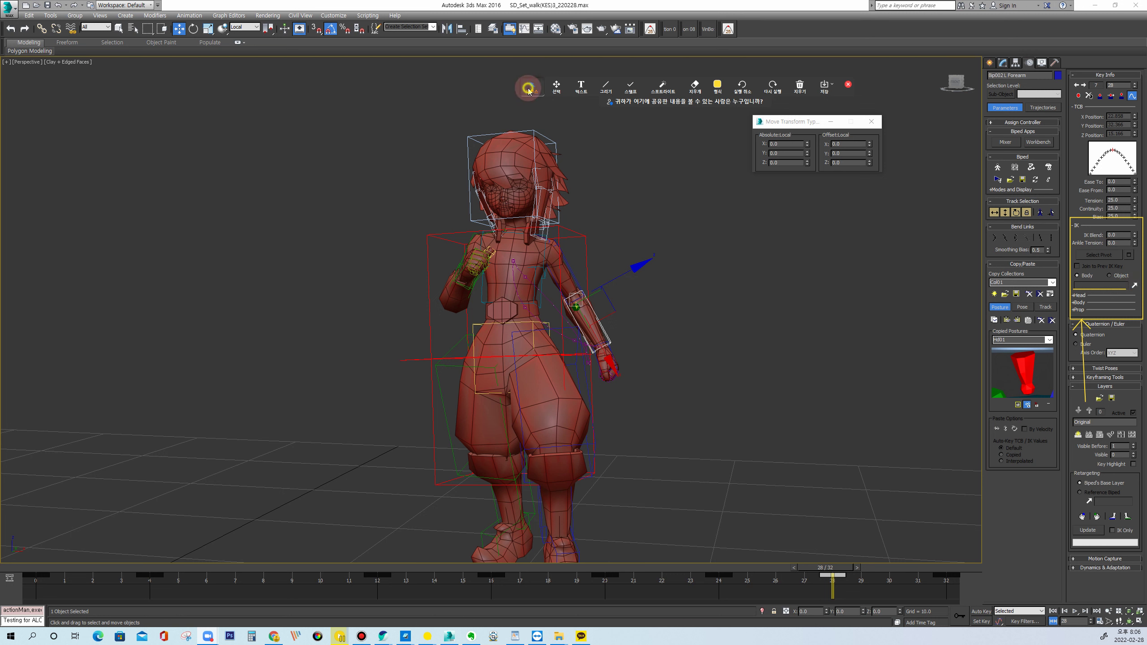